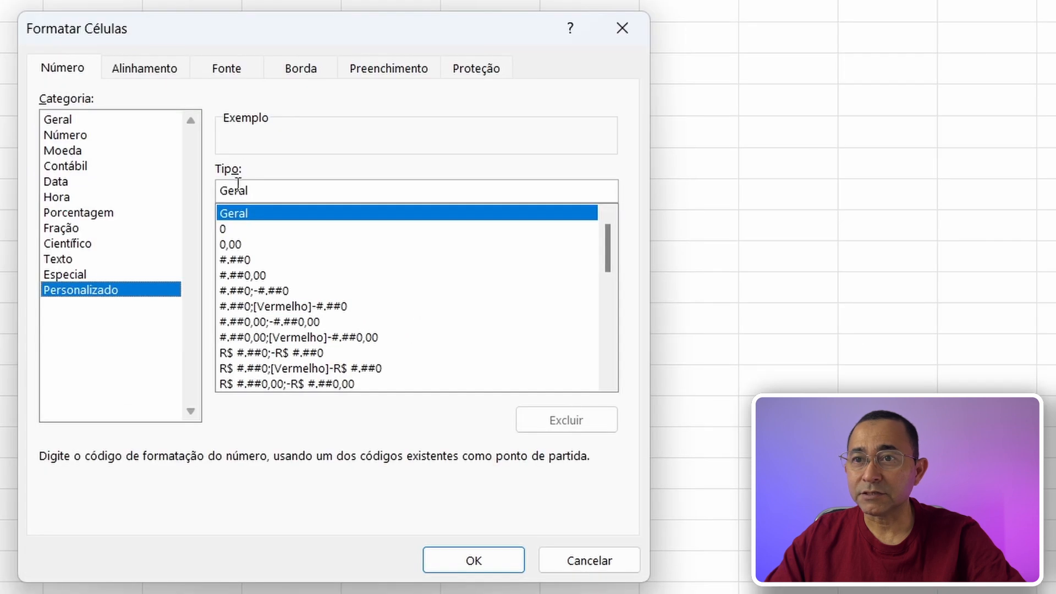
- Apply the custom number format code 0,00;; to the selected cell
drag(434, 274, 389, 271)
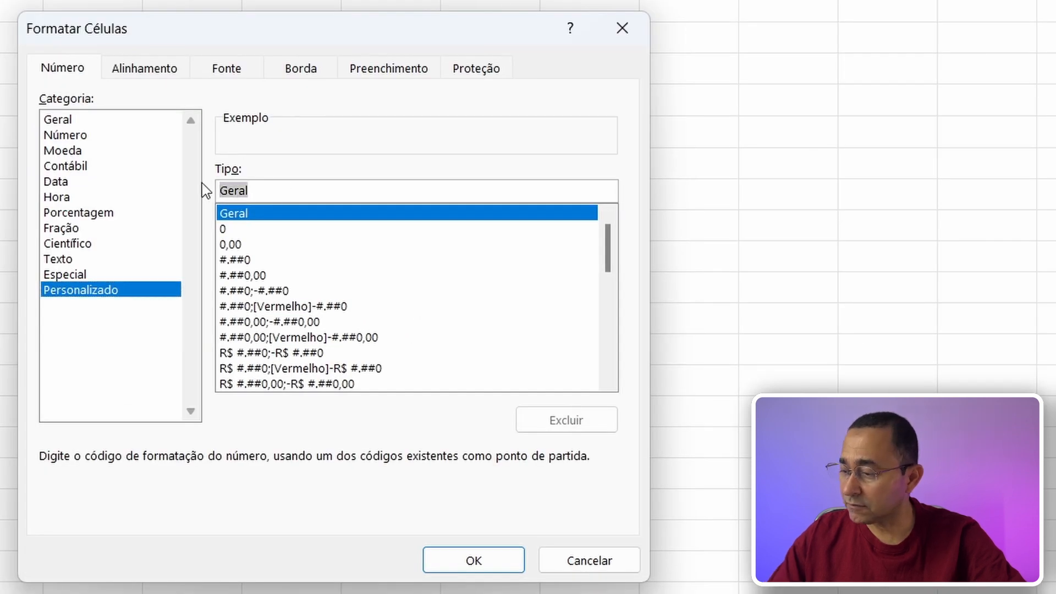
text(0,00)
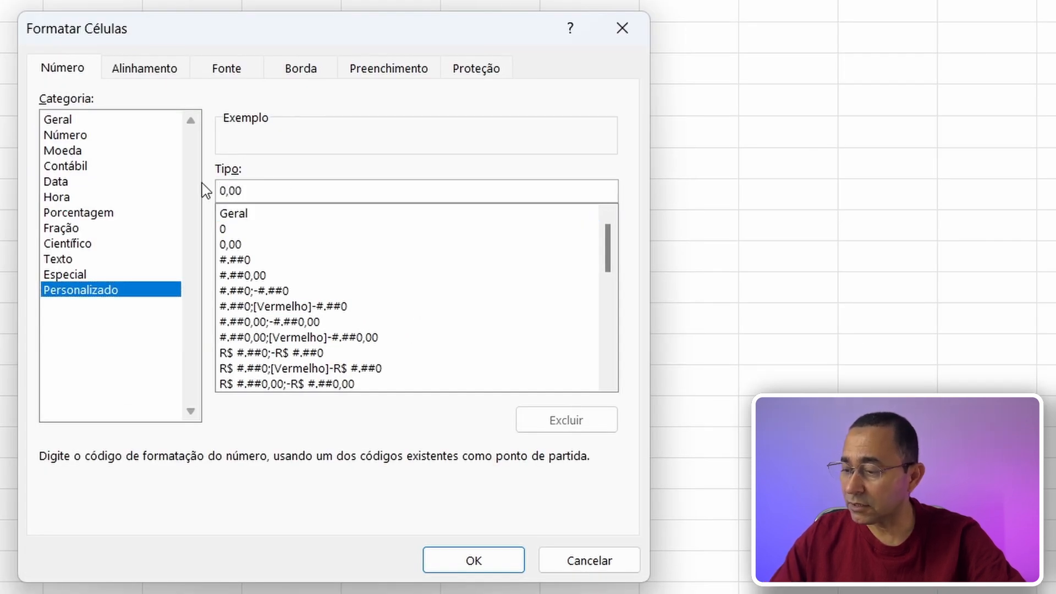
text(;)
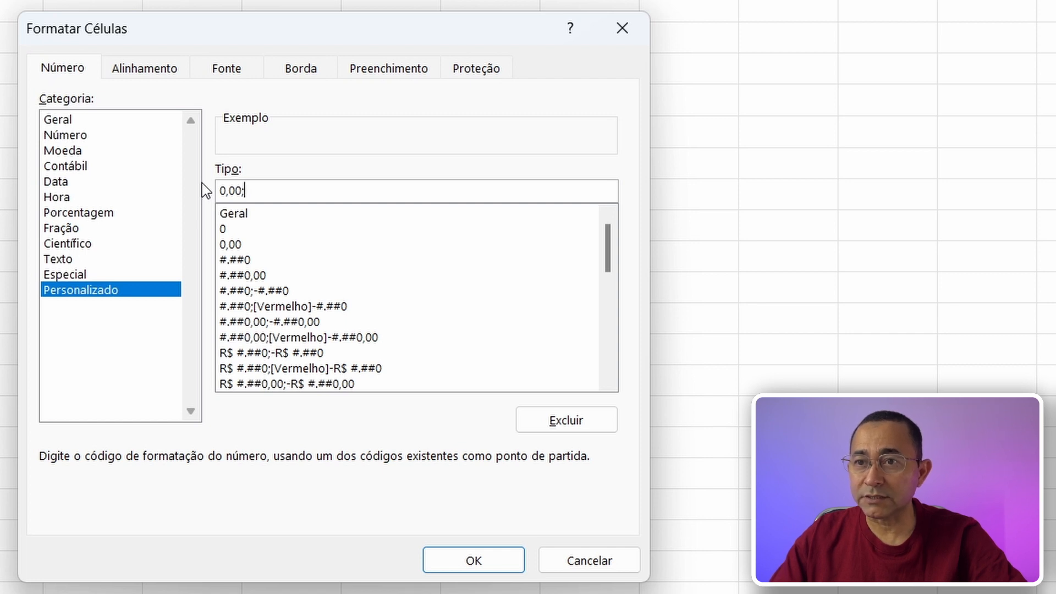
text(;)
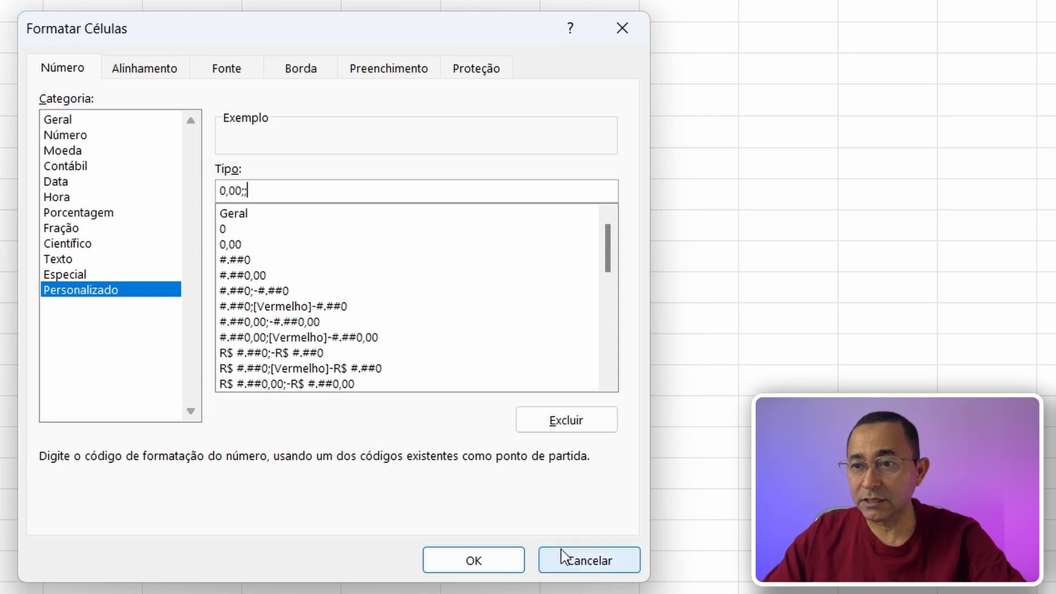
click(505, 564)
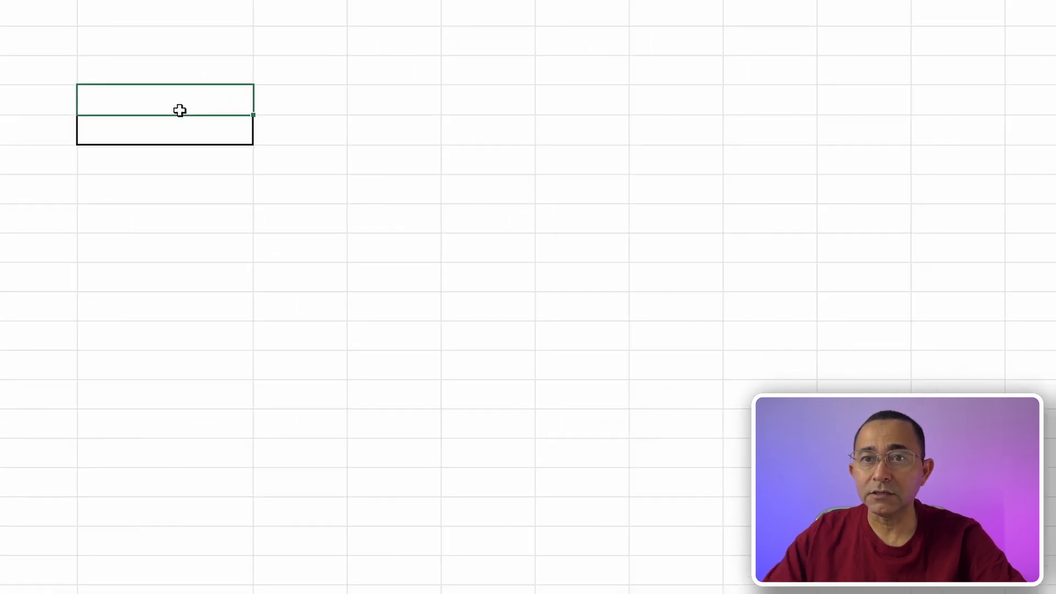
- Test the custom format with positive numbers by entering 5 and then 9 in the bordered cell
click(174, 124)
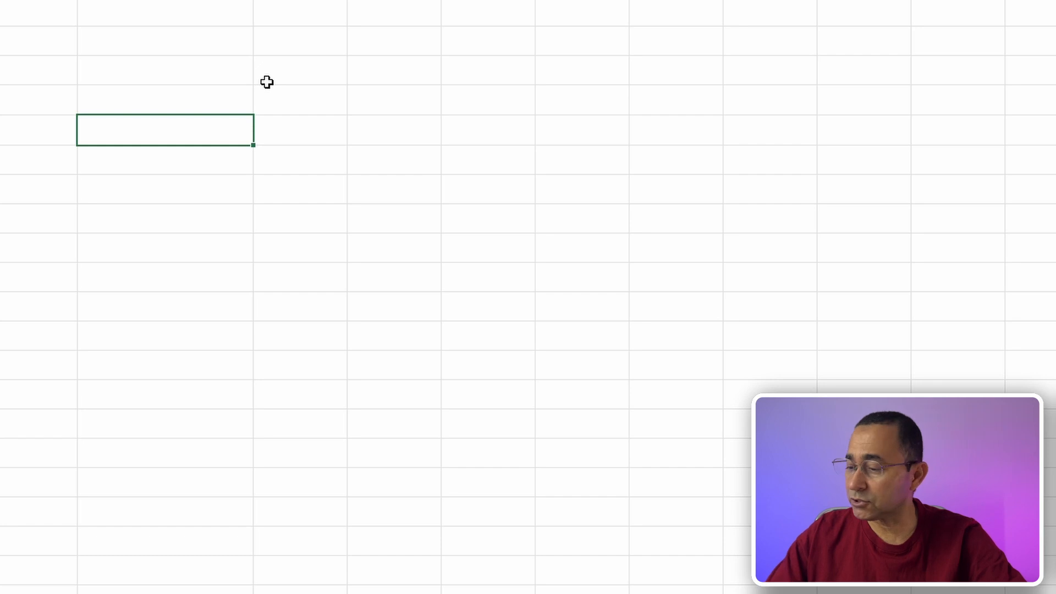
text(5)
key(Tab)
key(Left)
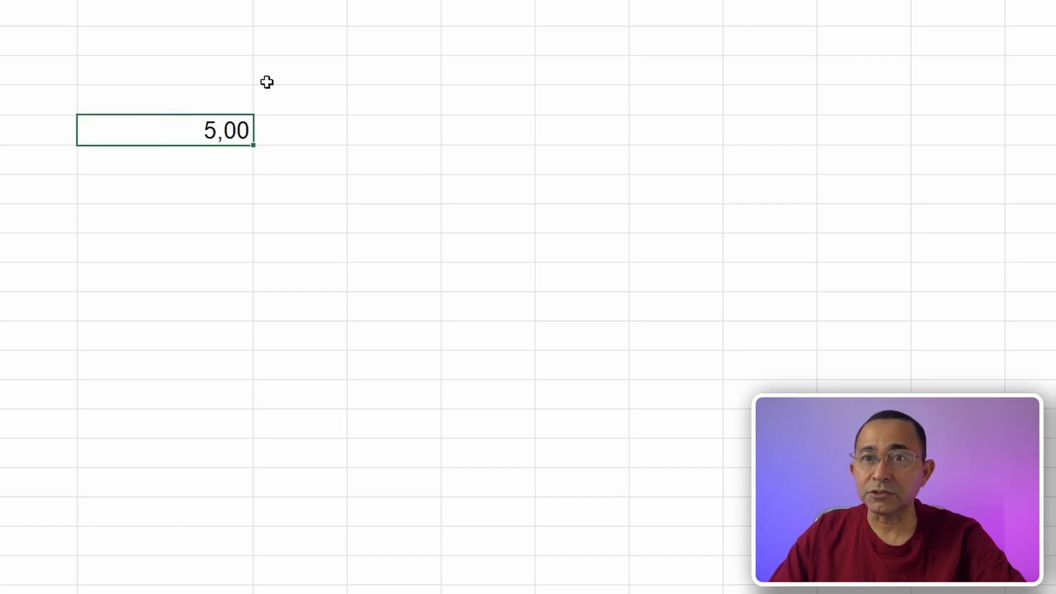
text(9)
key(Tab)
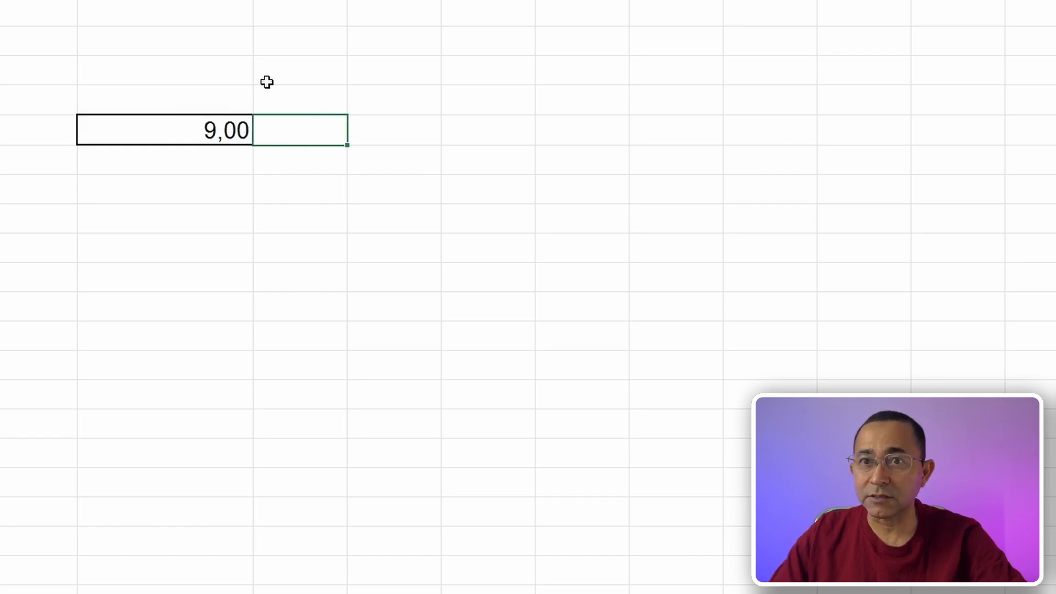
- Test the custom format with negative numbers by entering -12 and then -45 in the same bordered cell
key(Left)
text(-12)
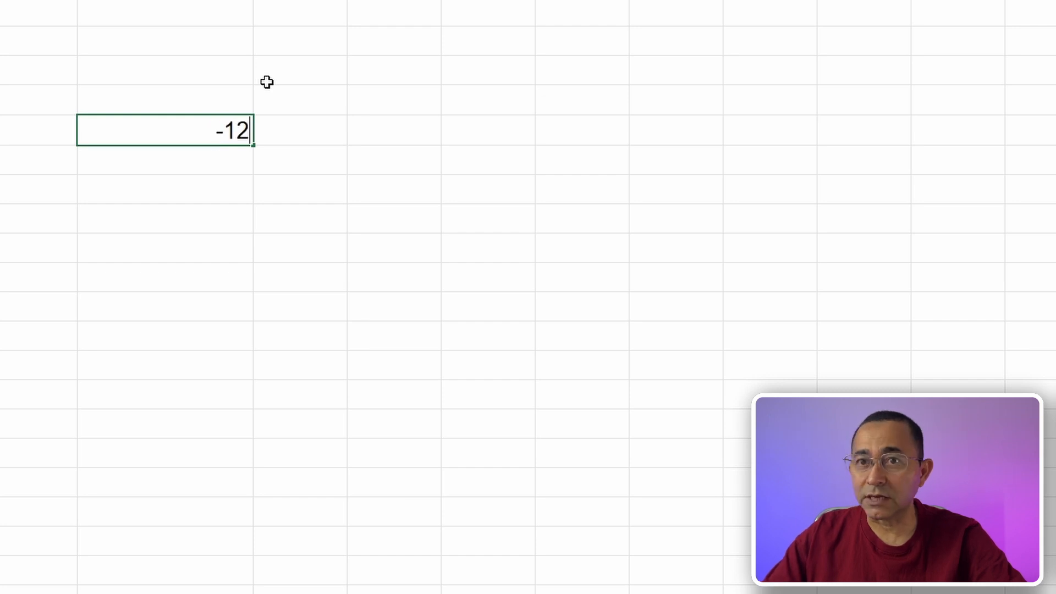
key(Tab)
key(Left)
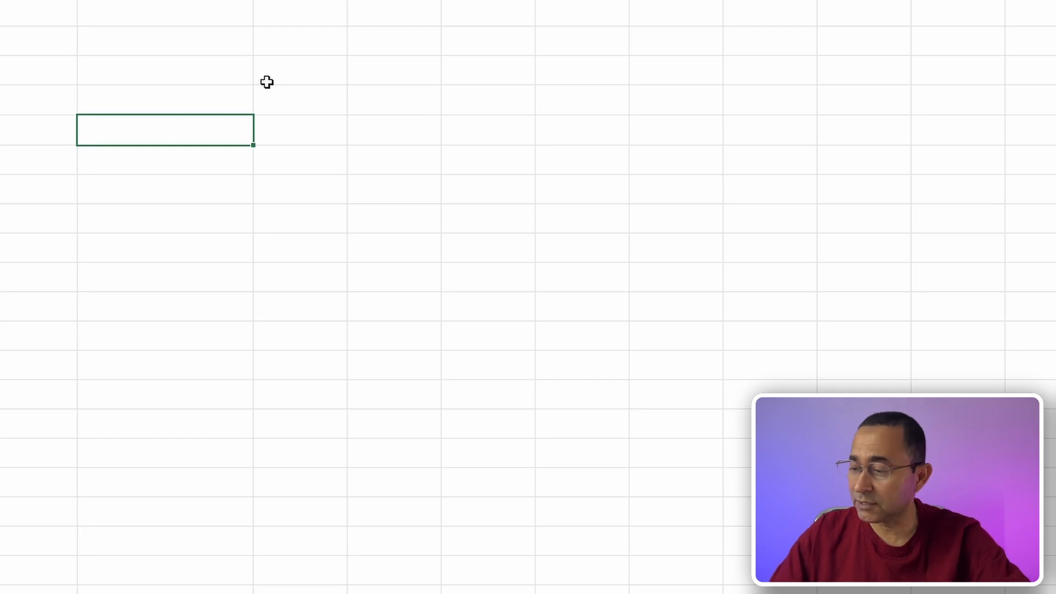
key(Right)
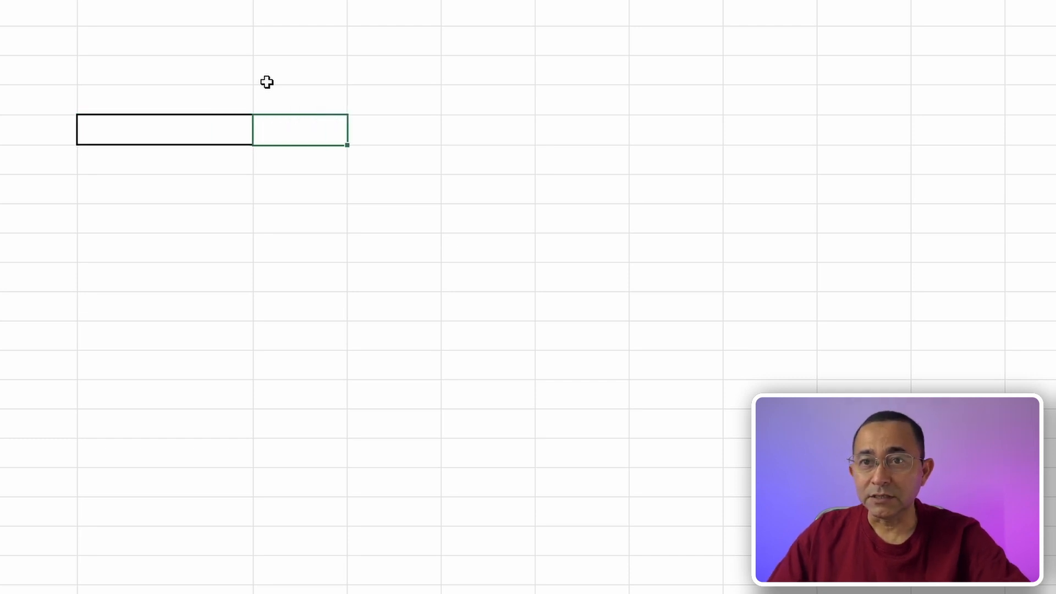
key(Left)
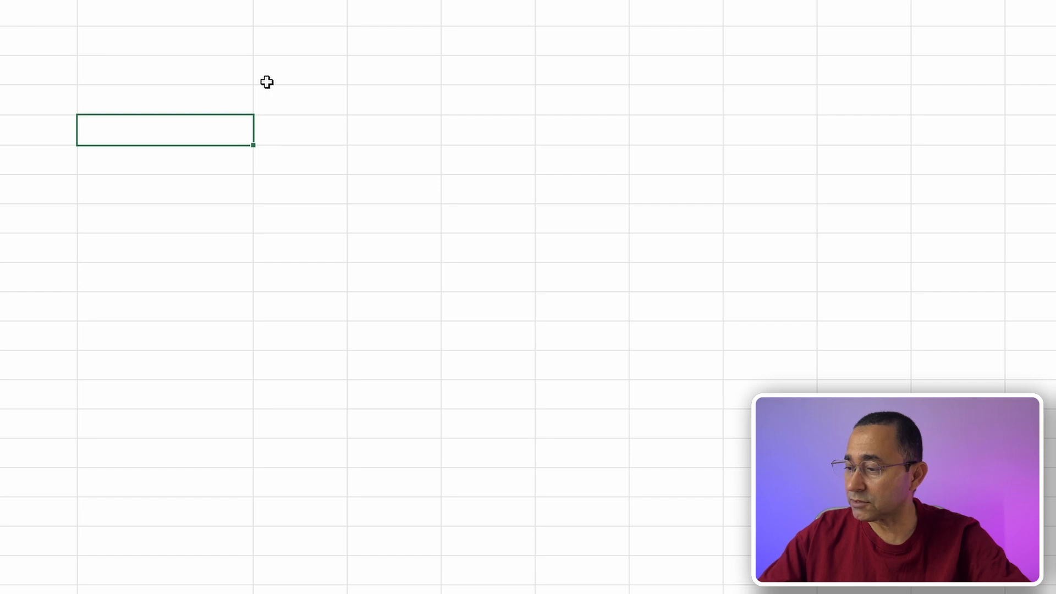
text(-45)
key(Right)
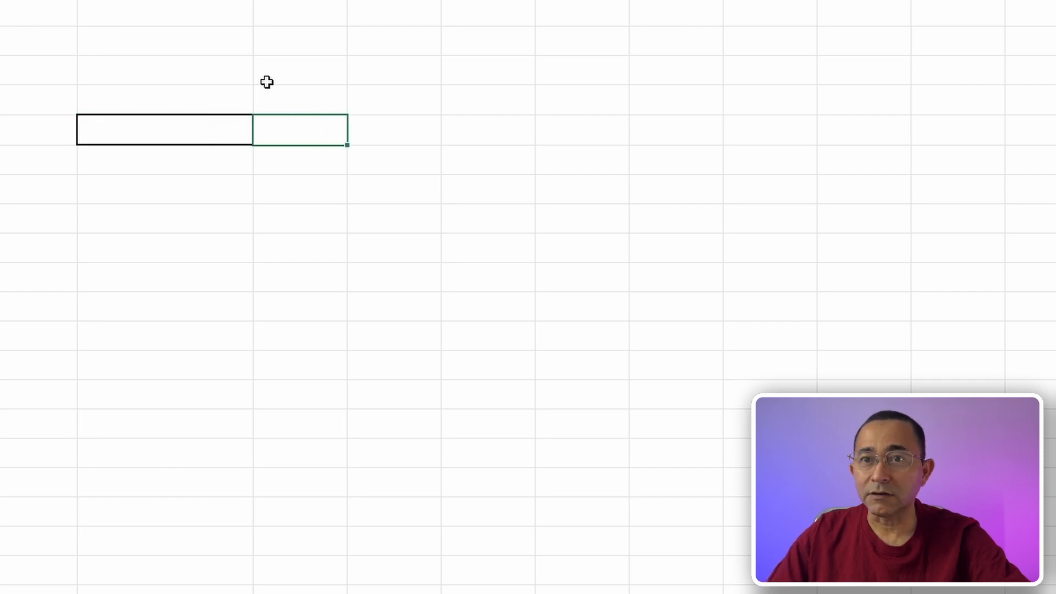
key(Left)
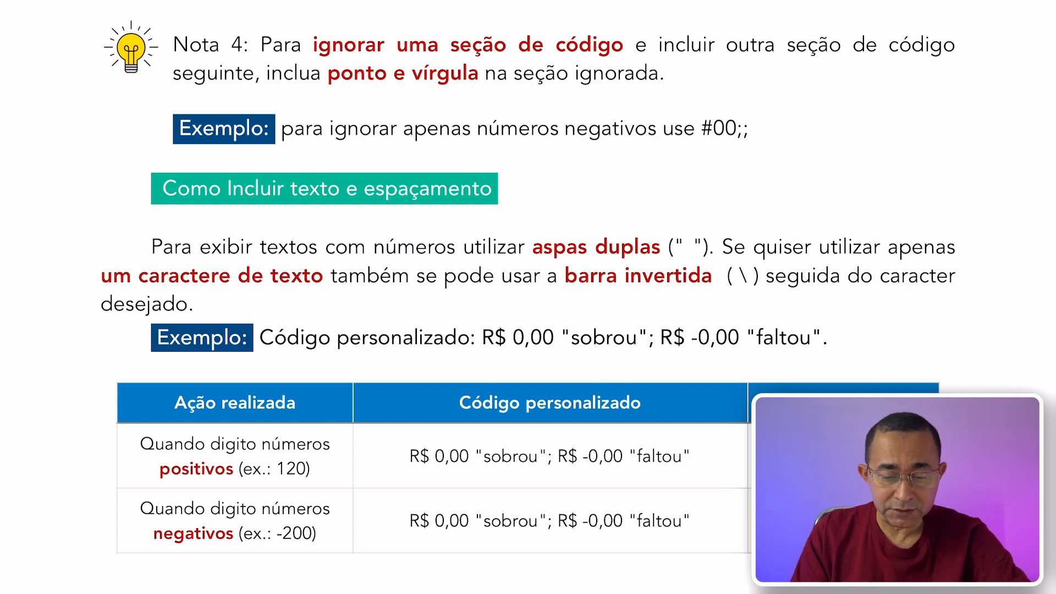
drag(139, 292, 275, 294)
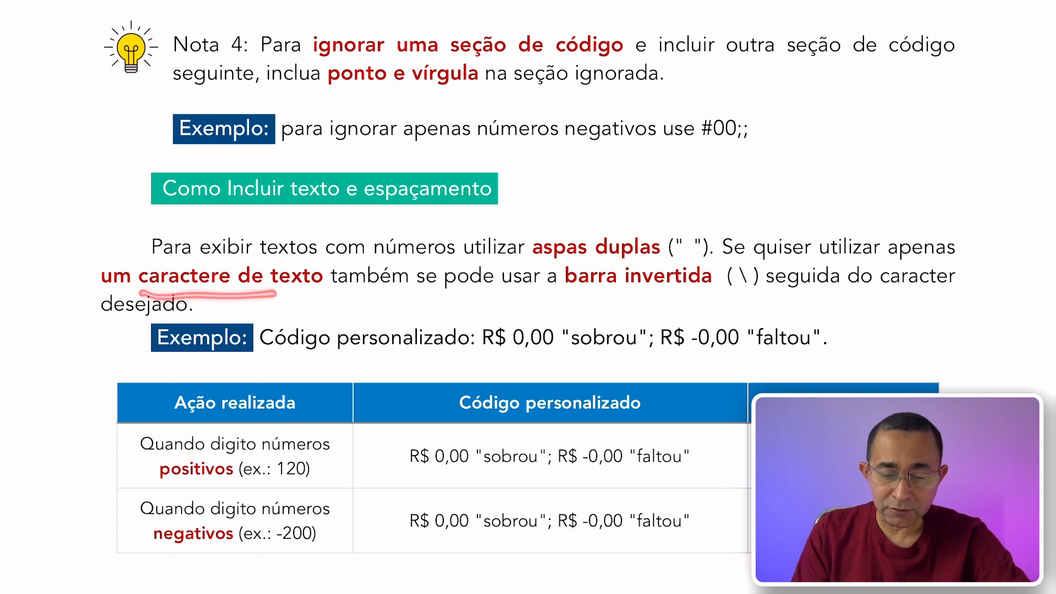
mouse_move(717, 266)
mouse_down()
mouse_move(550, 289)
mouse_move(715, 269)
mouse_up()
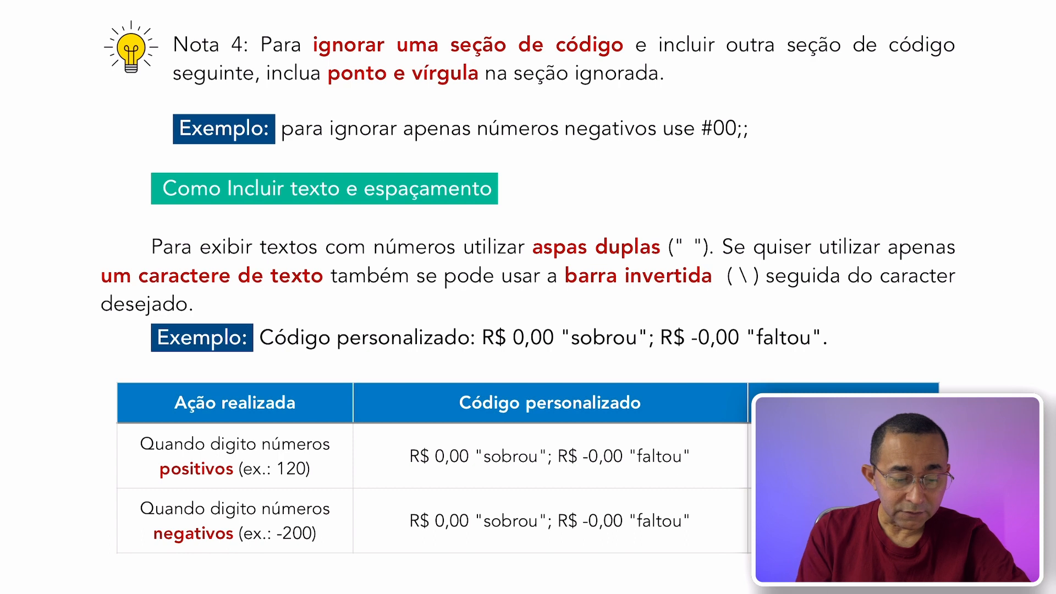
drag(242, 326, 332, 236)
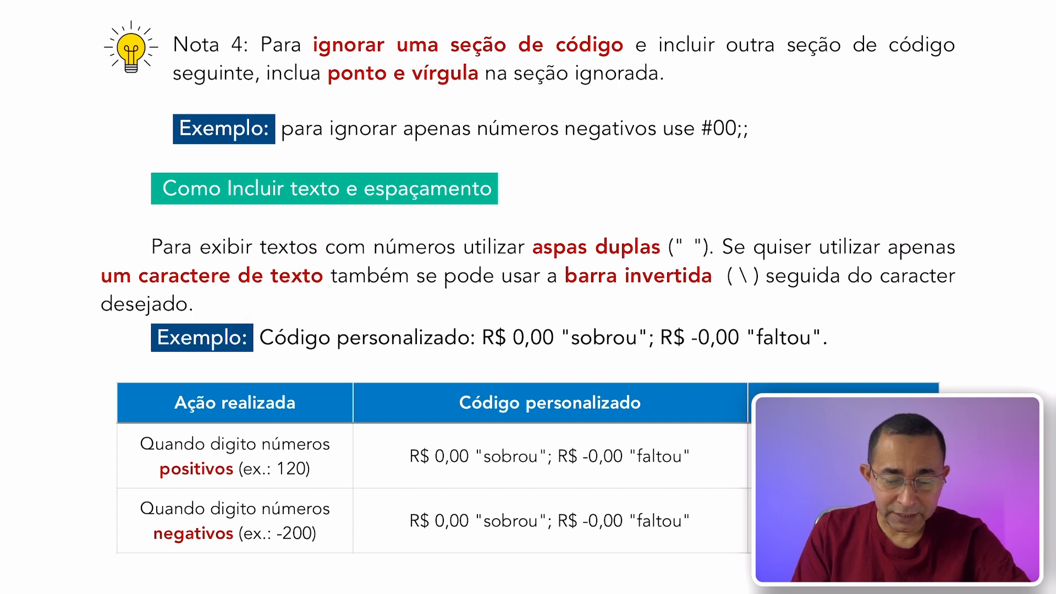
mouse_move(473, 313)
mouse_down()
mouse_move(572, 298)
mouse_move(649, 352)
mouse_move(478, 377)
mouse_move(474, 311)
mouse_up()
mouse_move(587, 307)
mouse_down()
mouse_move(603, 330)
mouse_move(655, 246)
mouse_up()
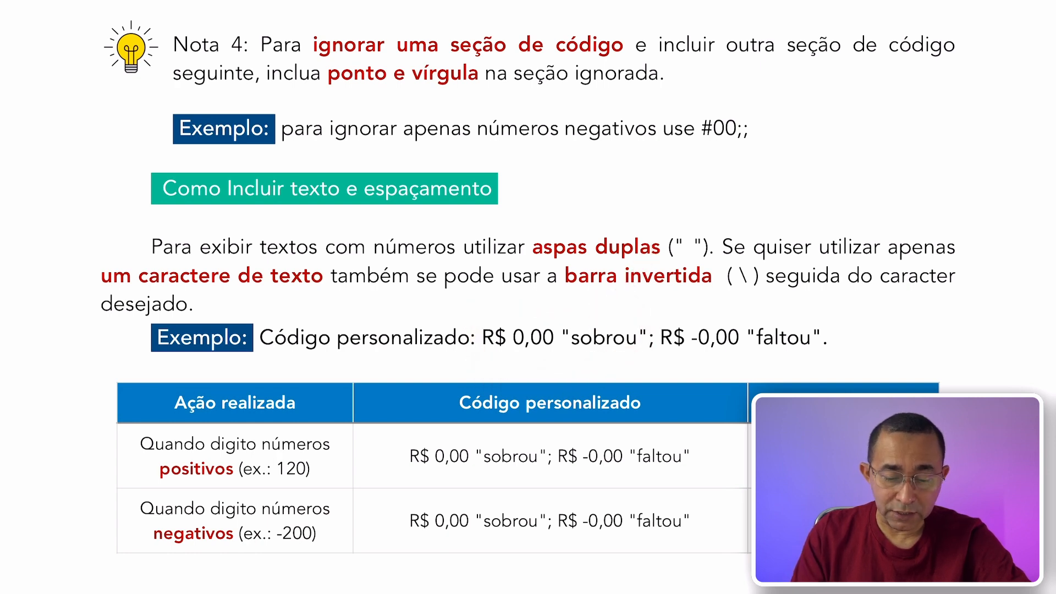
drag(587, 304, 660, 242)
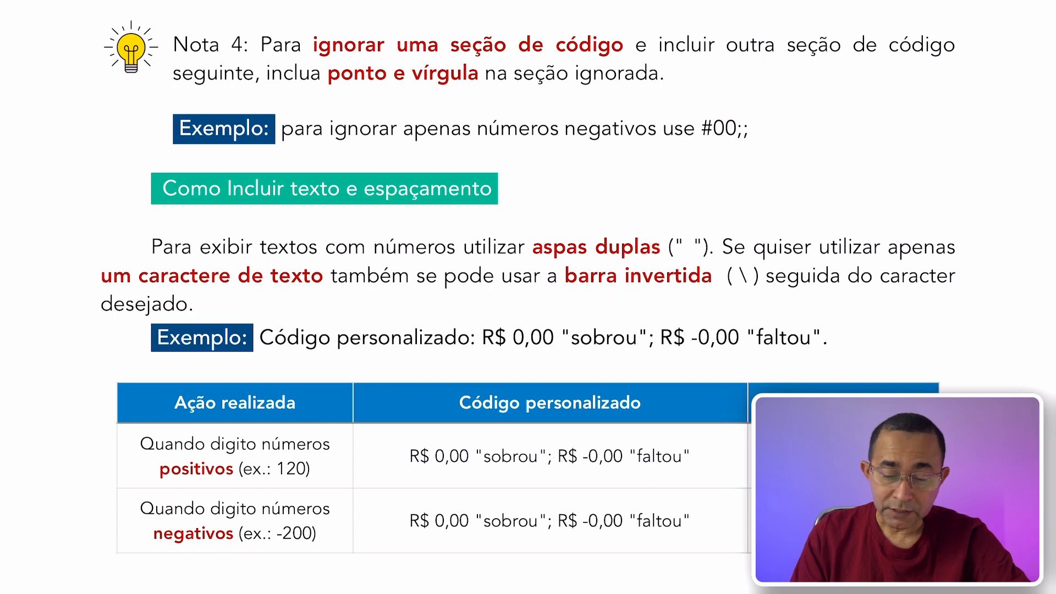
drag(791, 314, 874, 219)
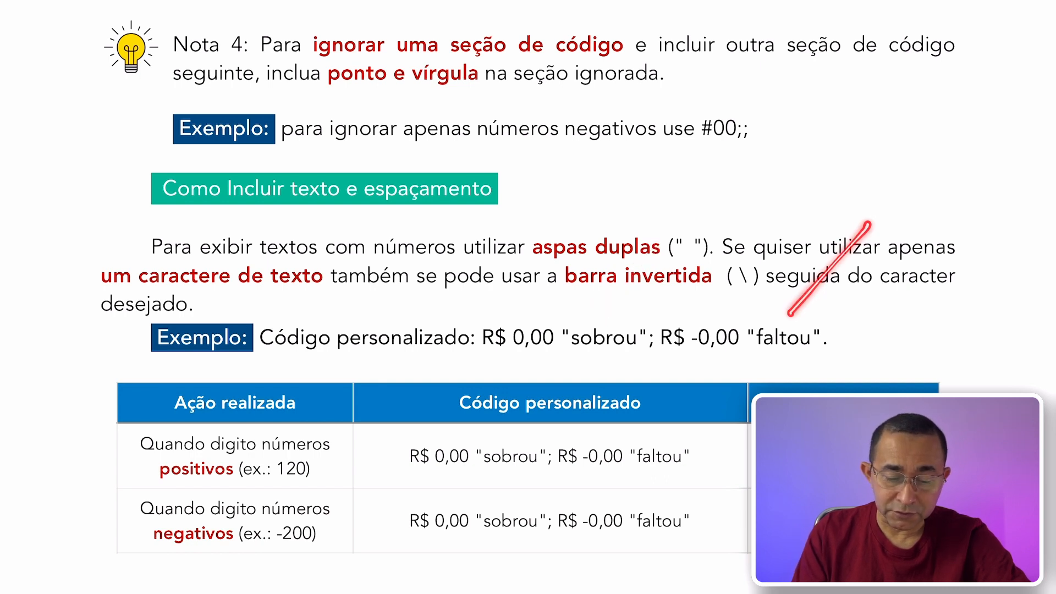
mouse_move(504, 310)
mouse_down()
mouse_move(646, 351)
mouse_move(495, 326)
mouse_up()
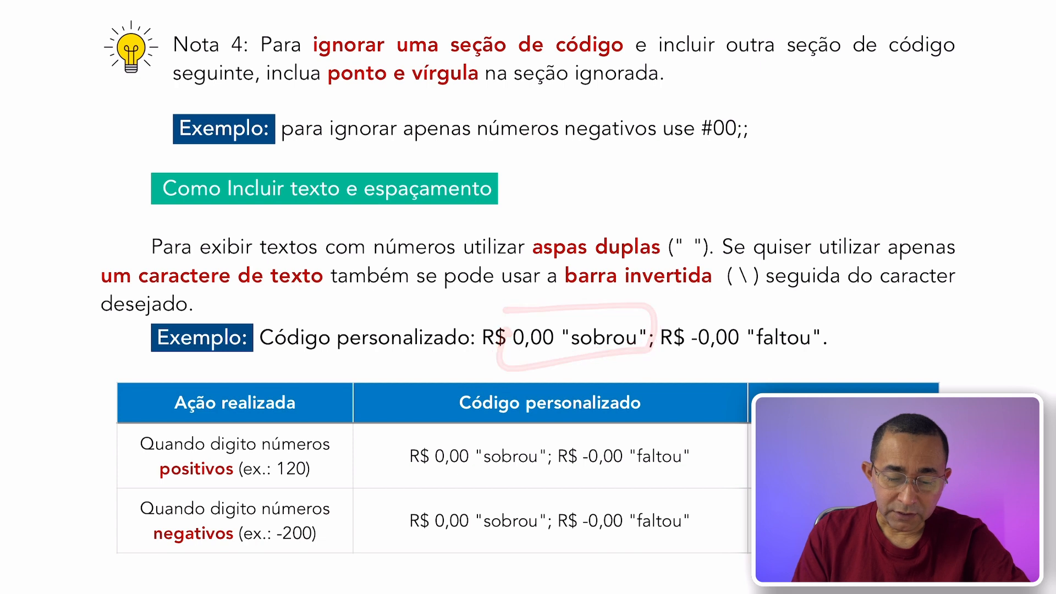
mouse_move(608, 309)
mouse_down()
mouse_move(613, 323)
mouse_move(672, 256)
mouse_up()
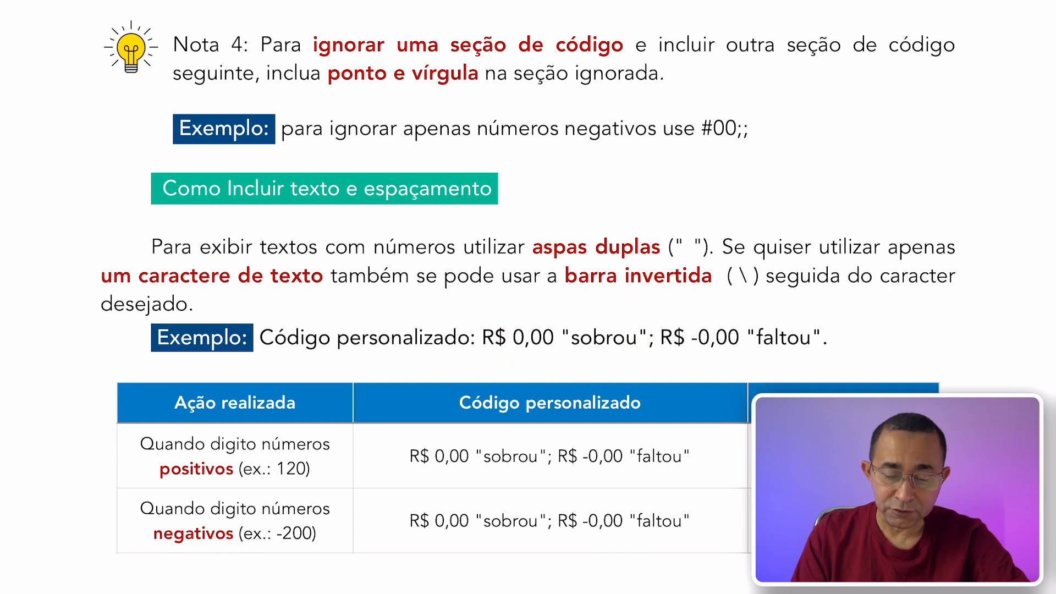
mouse_move(657, 324)
mouse_down()
mouse_move(692, 310)
mouse_move(759, 330)
mouse_move(842, 265)
mouse_up()
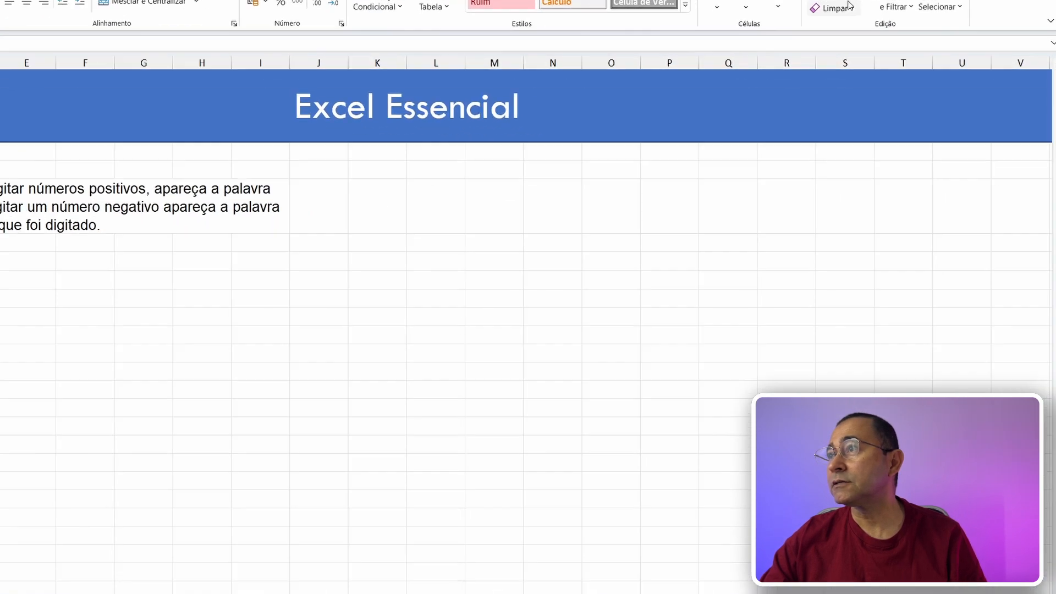
- Start a custom (Personalizado) number format for the selected cell with 0,00 followed by a space and an opening double quote
click(778, 4)
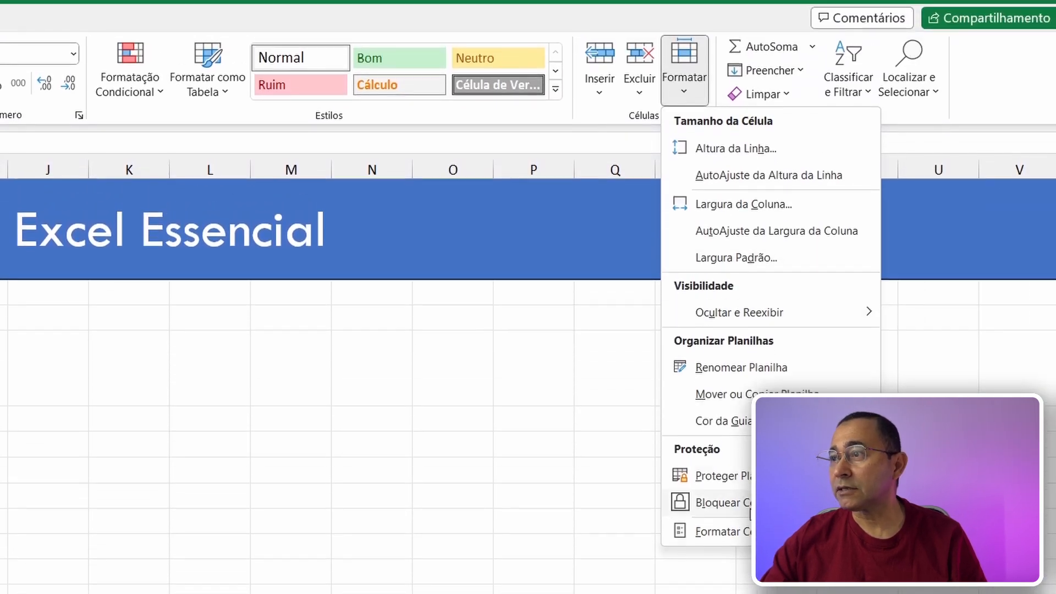
click(736, 538)
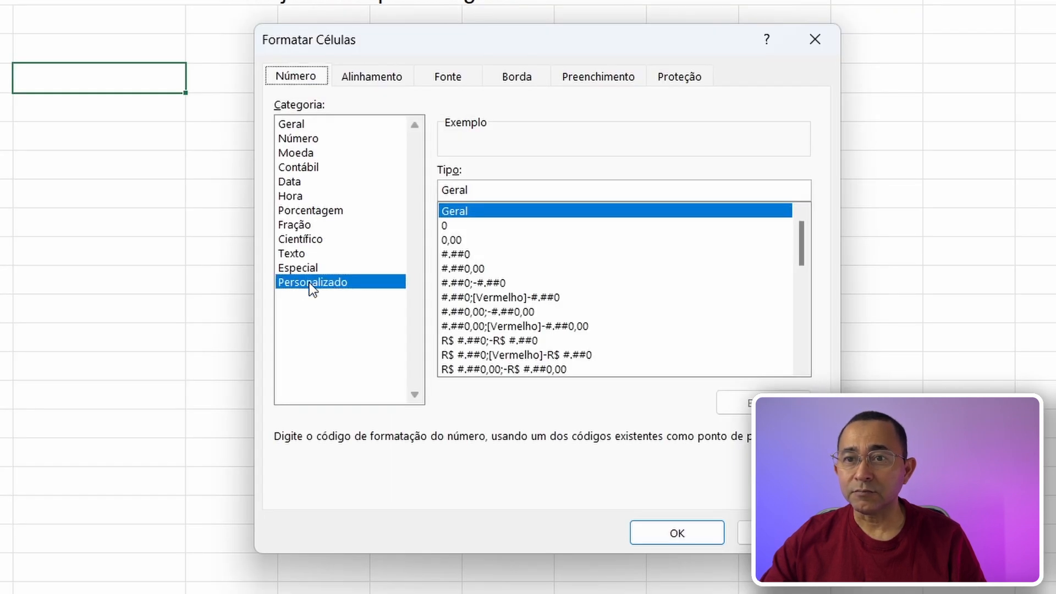
click(313, 285)
double_click(446, 189)
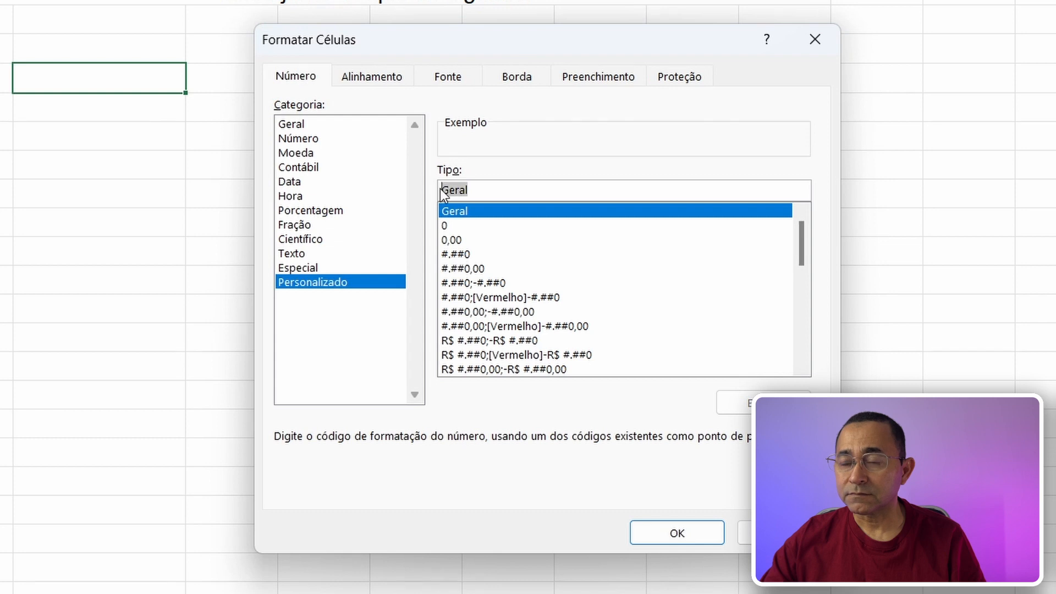
key(BackSpace)
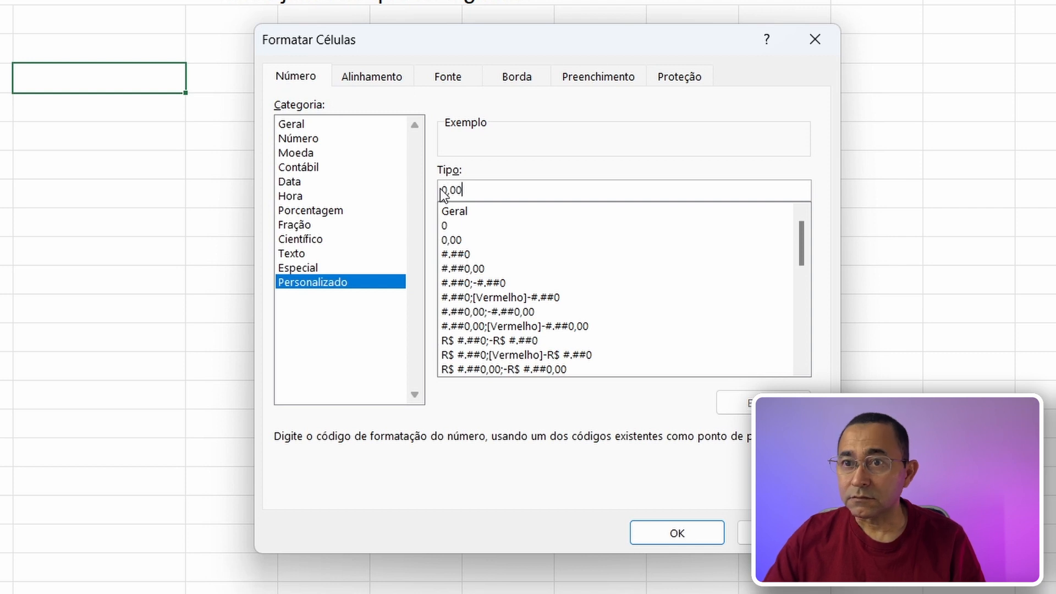
text(0,00;)
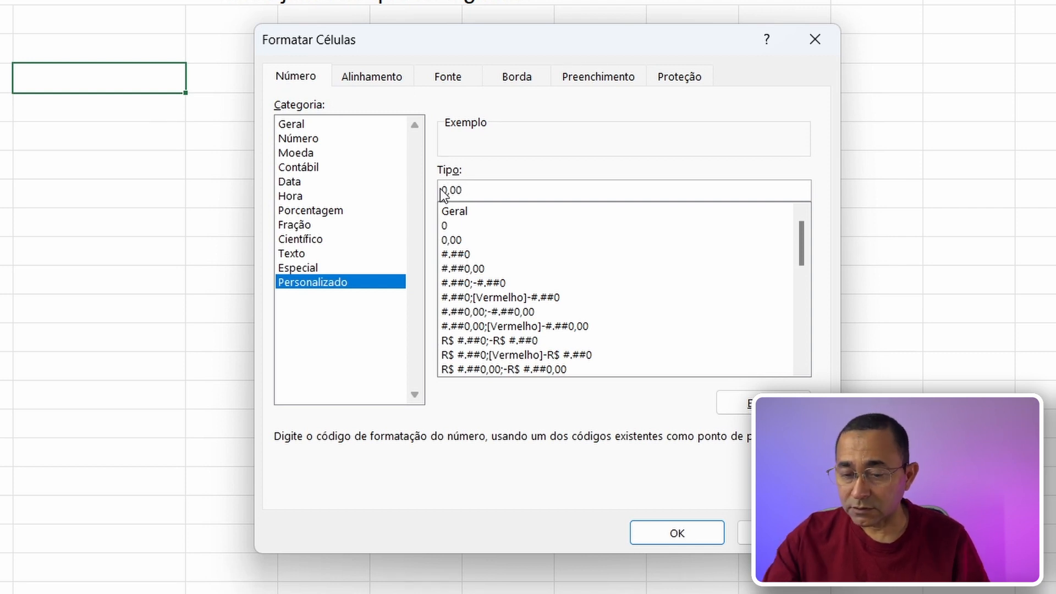
text( ")
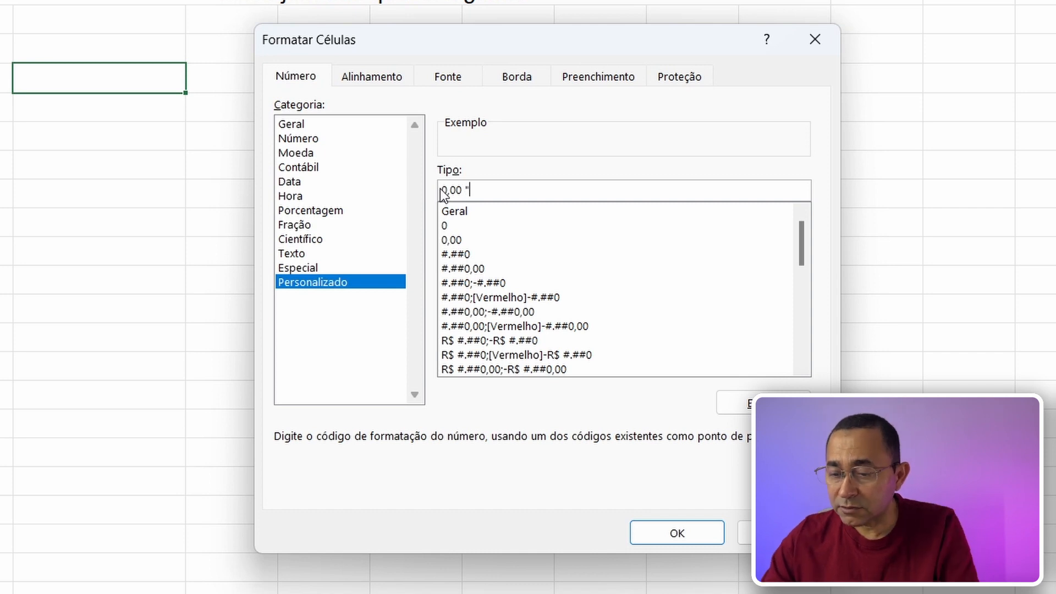
text(fa)
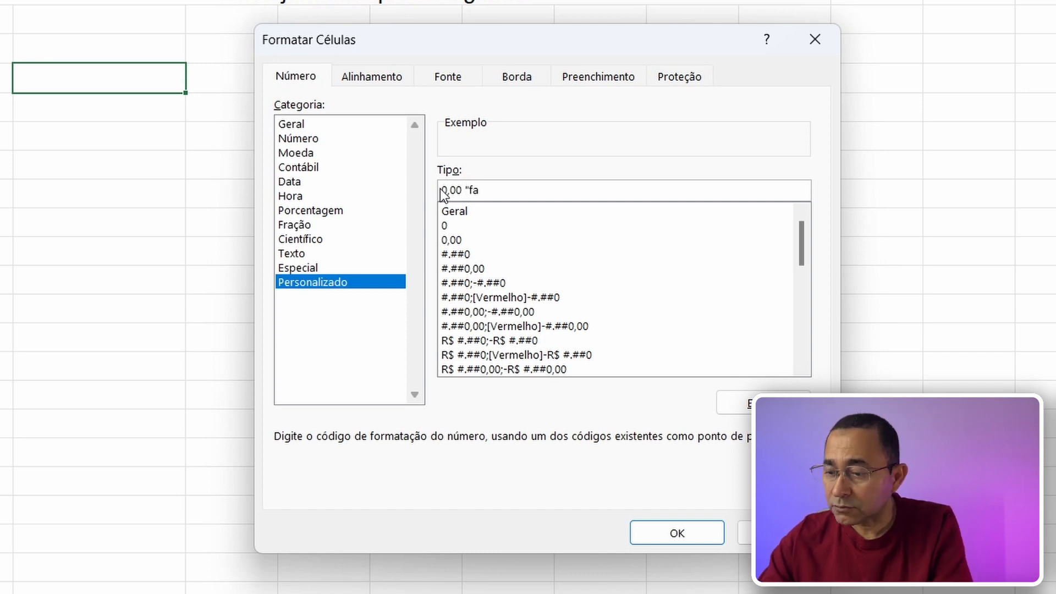
text(utou)
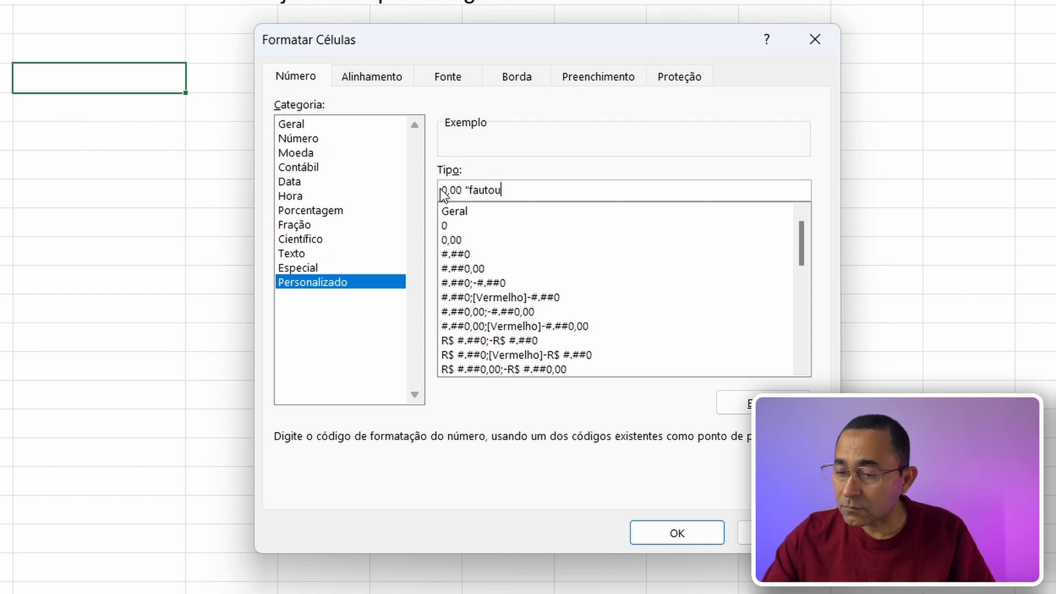
key(BackSpace)
key(BackSpace)
key(BackSpace)
key(BackSpace)
key(BackSpace)
key(BackSpace)
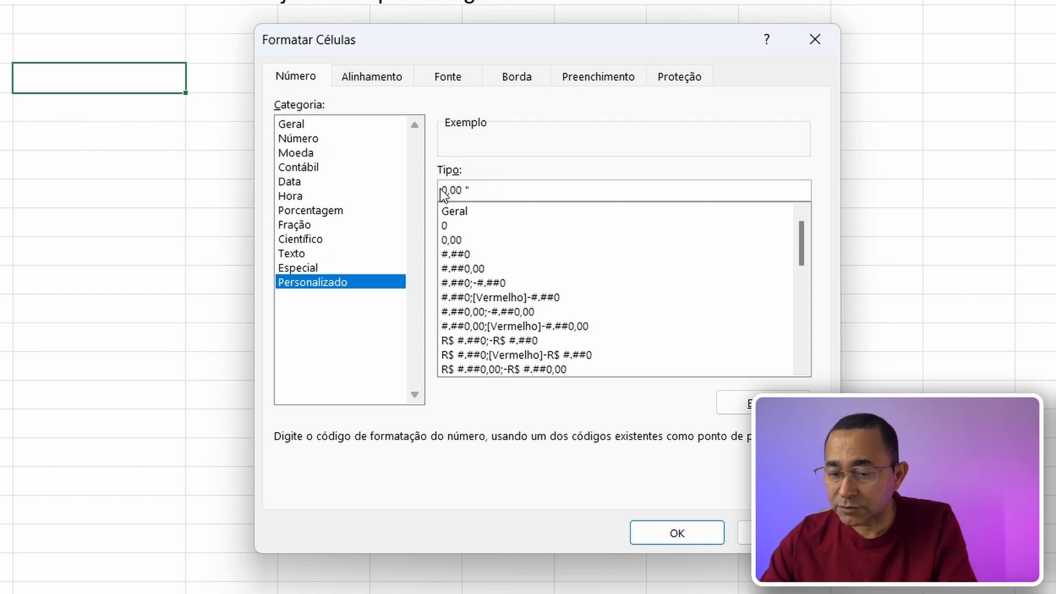
- Extend the custom format code to 0,00 "sobrou"; 0,00 "fautou", with one section for positive and one for negative numbers
text(sobrou)
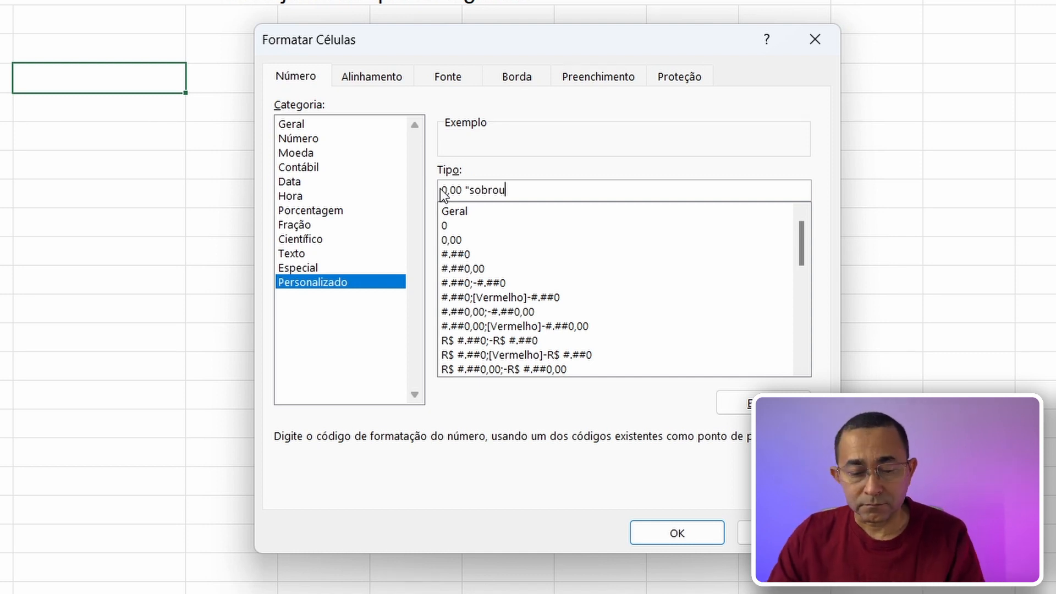
text(")
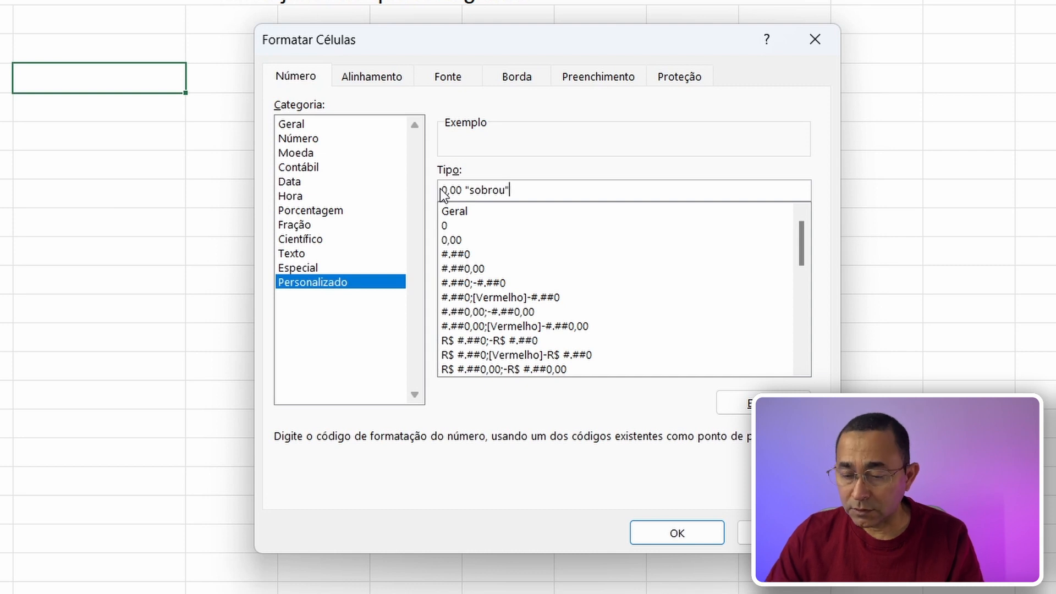
text(;)
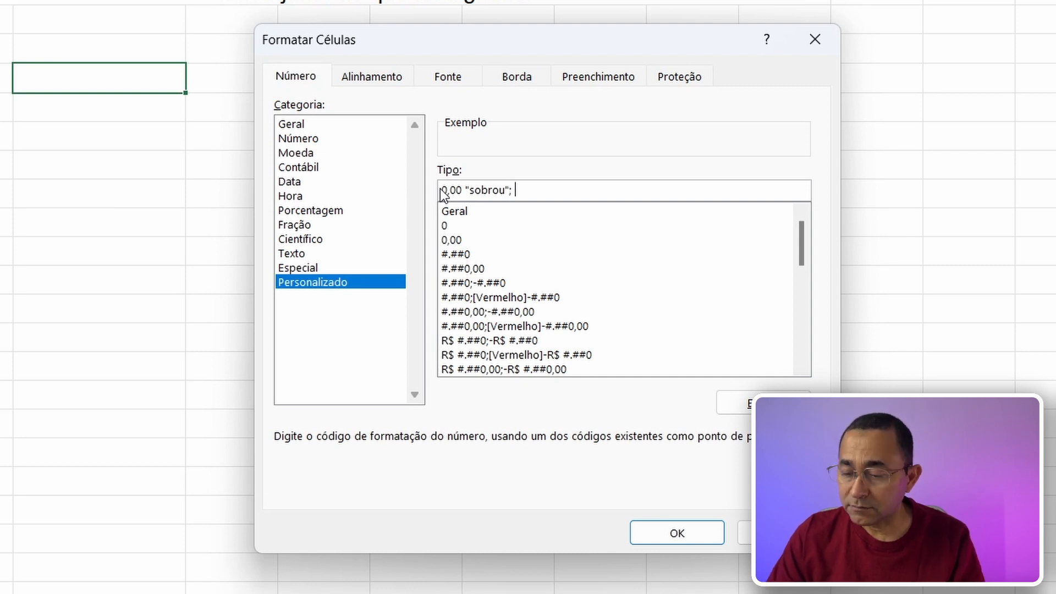
text( 0,00)
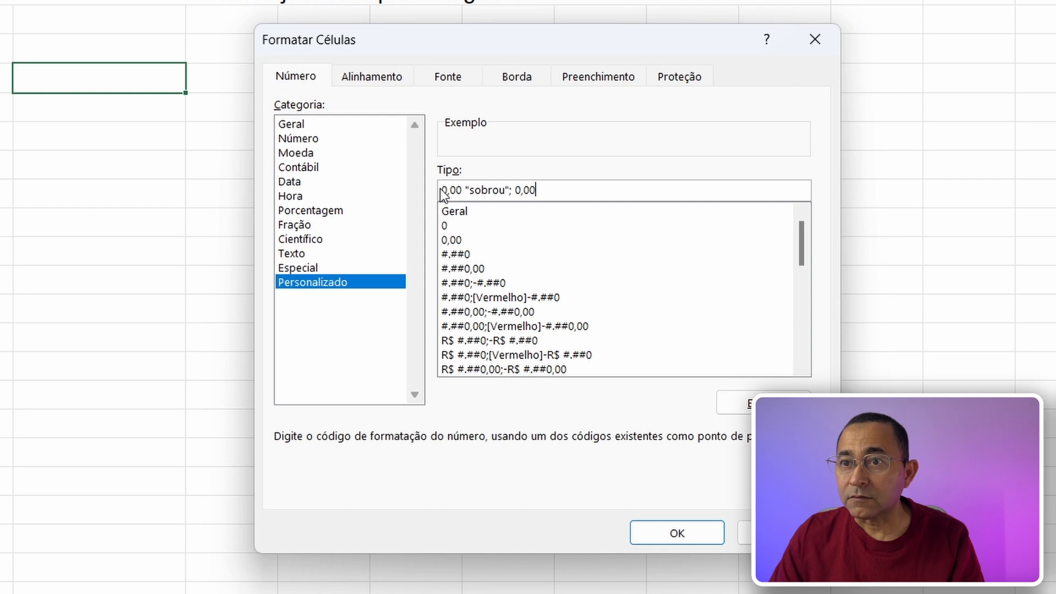
text( ")
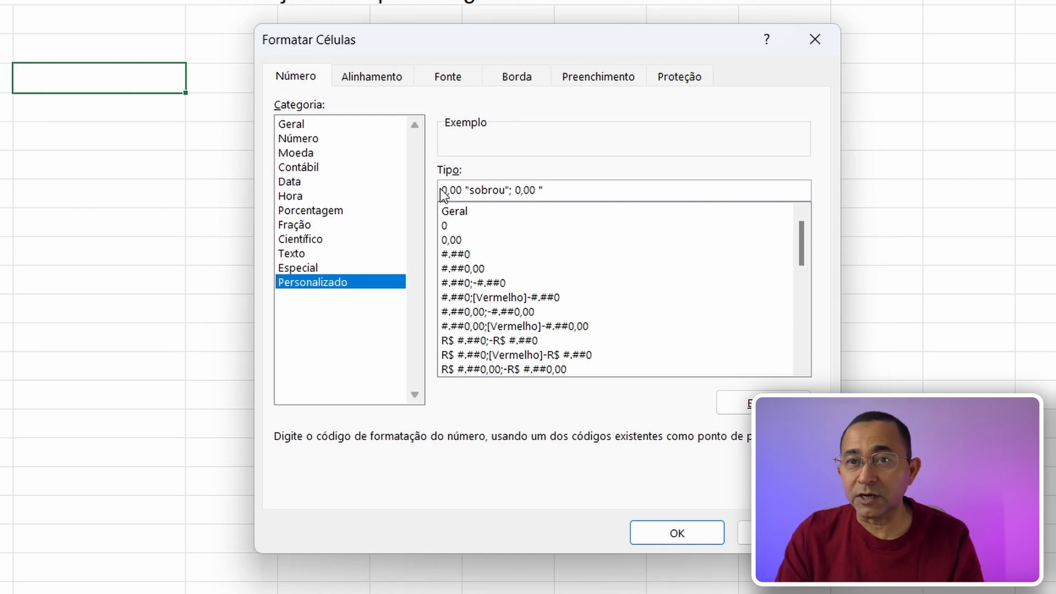
text(f)
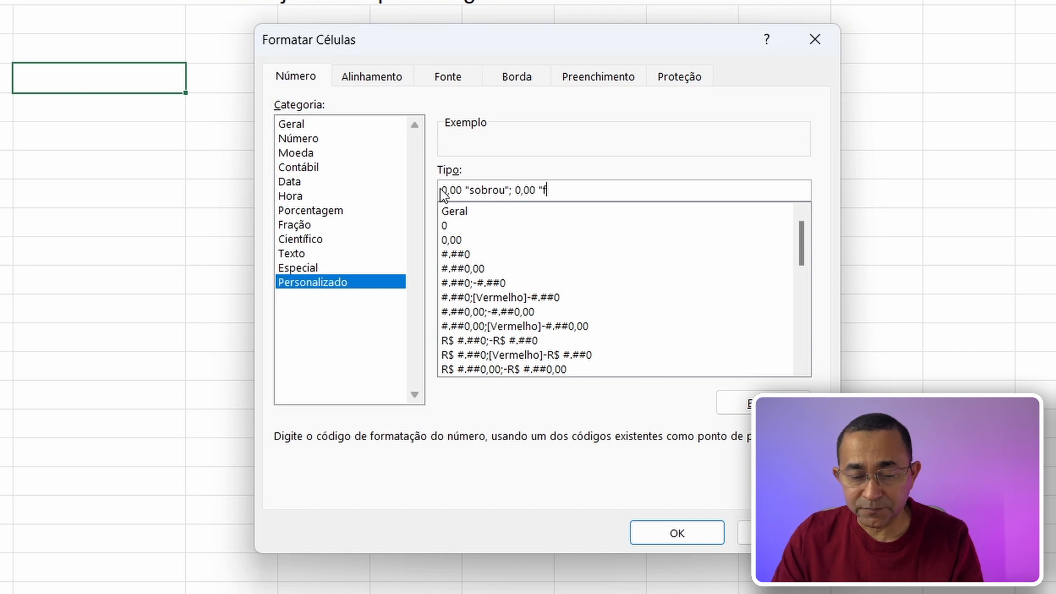
text(autou)
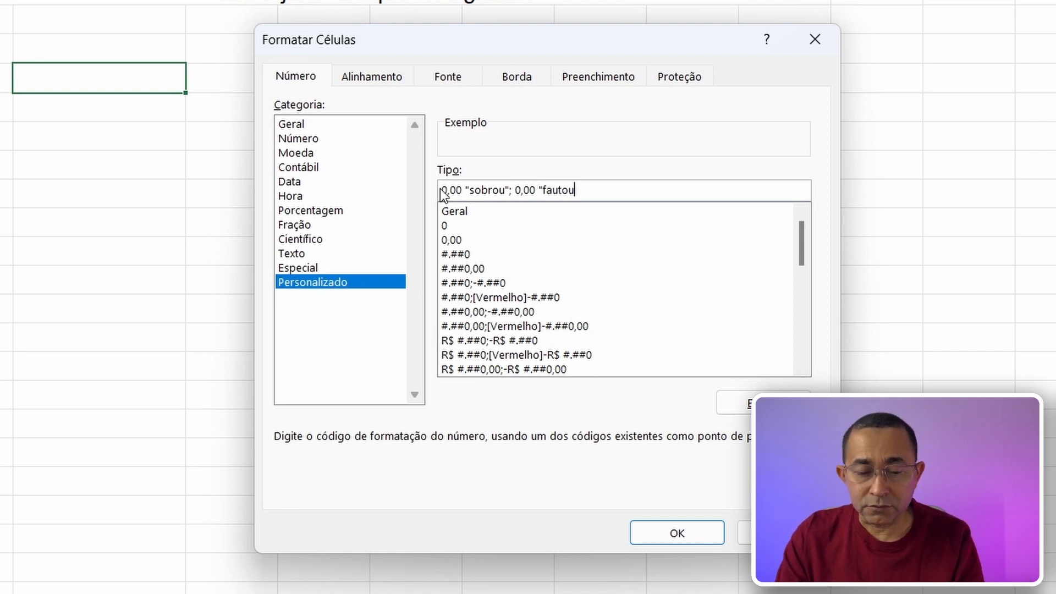
text(")
- Correct the negative section's word to "faltou" and apply the custom format to the selected cell
key(Left)
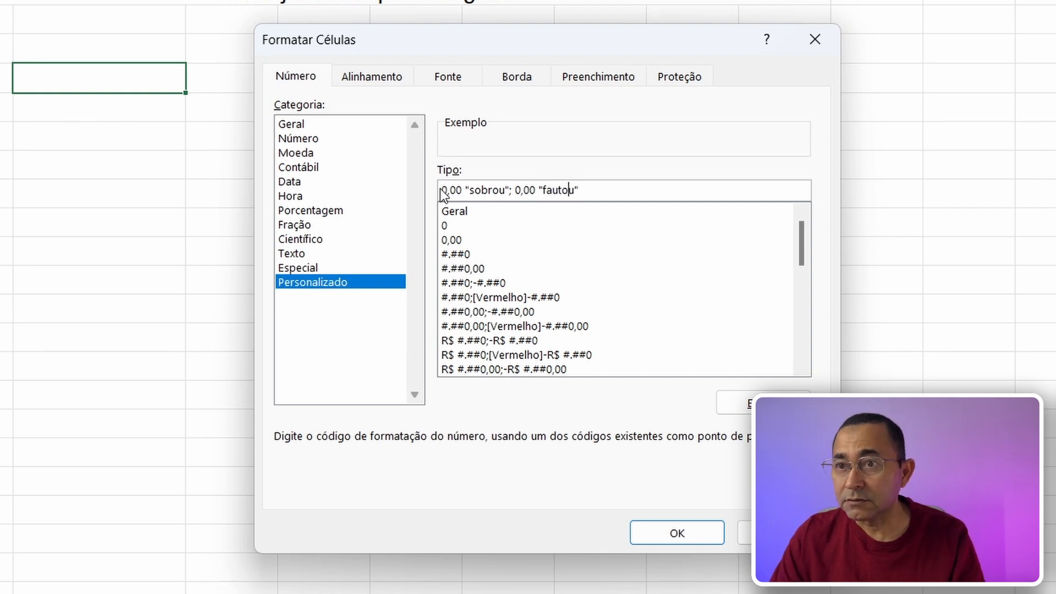
key(Left)
key(Left)
key(BackSpace)
text(l)
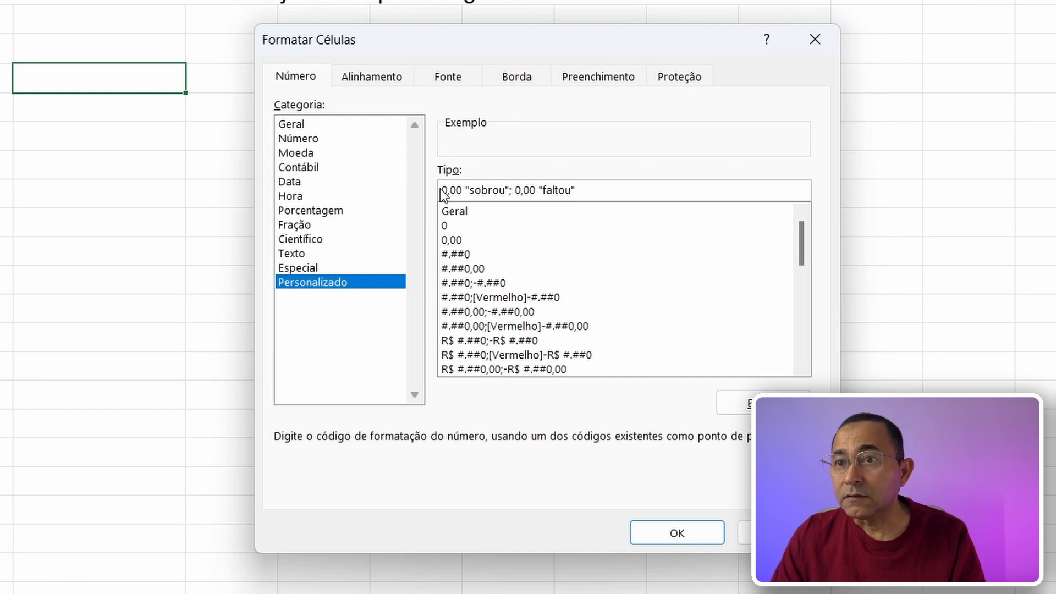
key(Right)
key(Right)
key(Right)
key(Right)
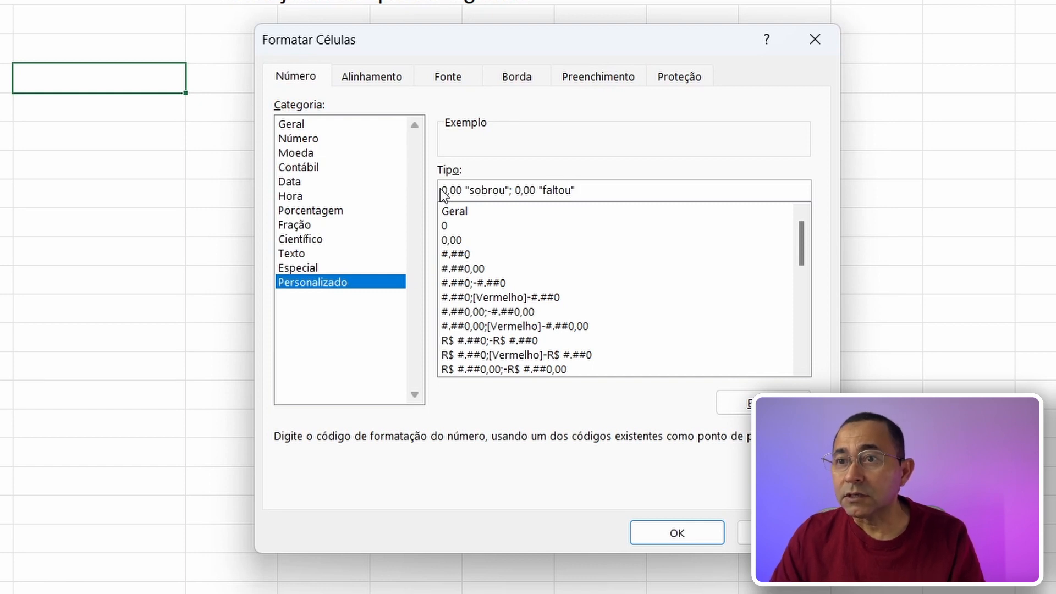
click(671, 534)
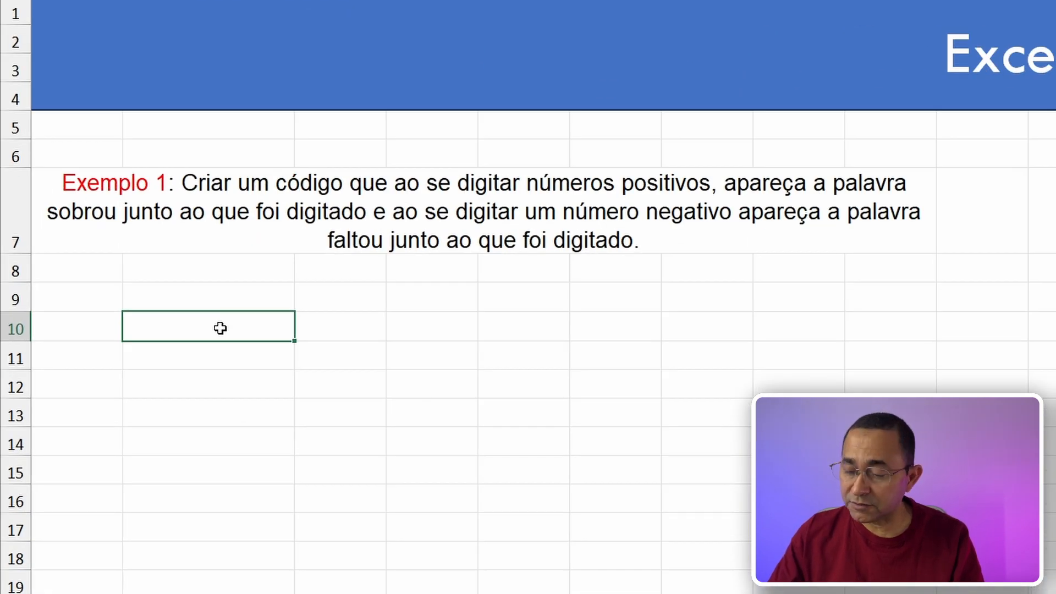
- Test the sobrou/faltou format by entering 120 and then -120 in cell B10
text(120)
key(Tab)
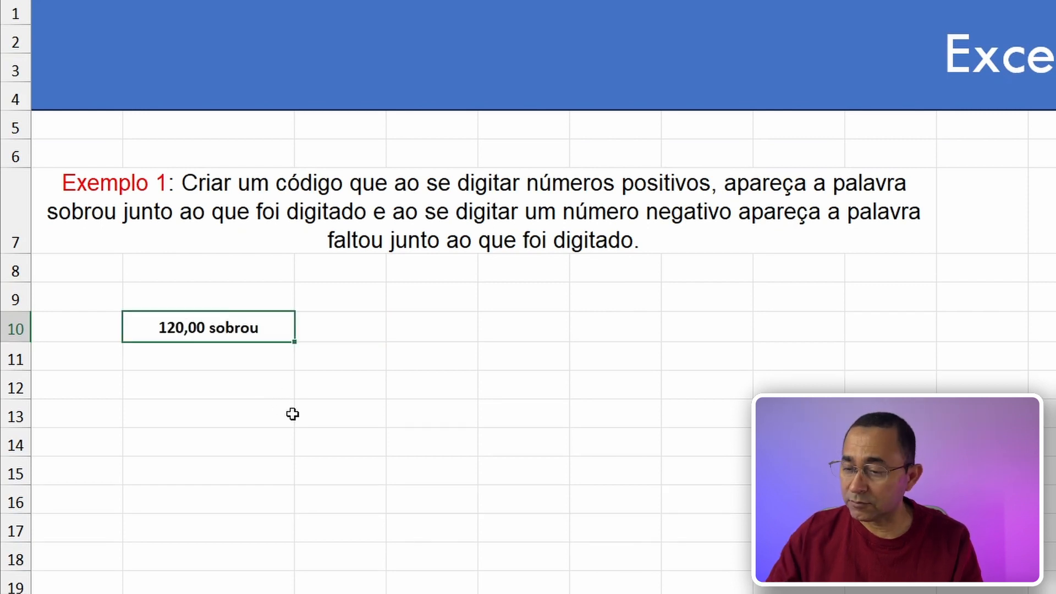
text(-120)
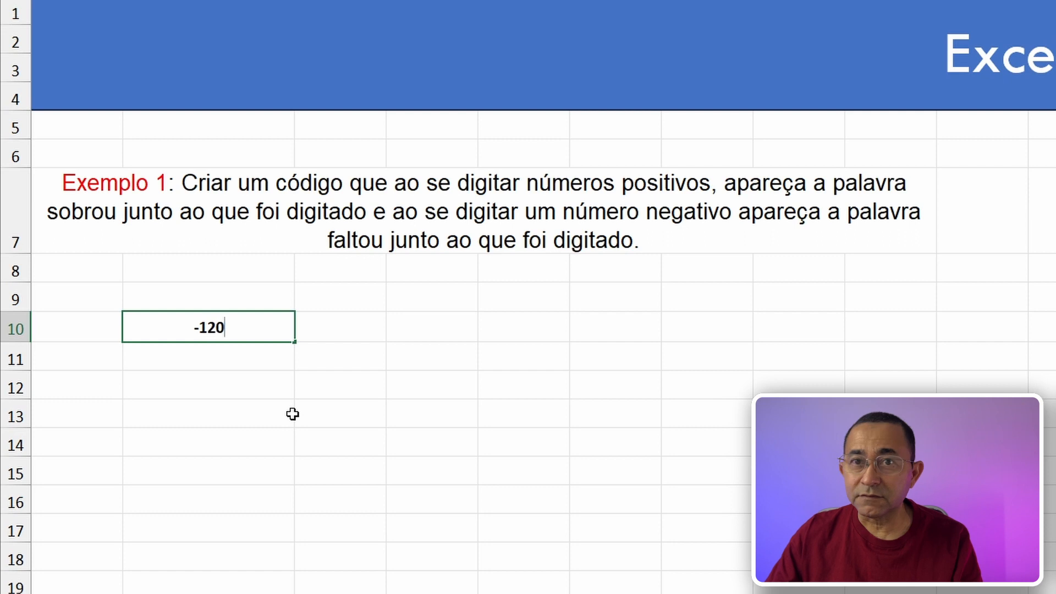
key(Tab)
key(Left)
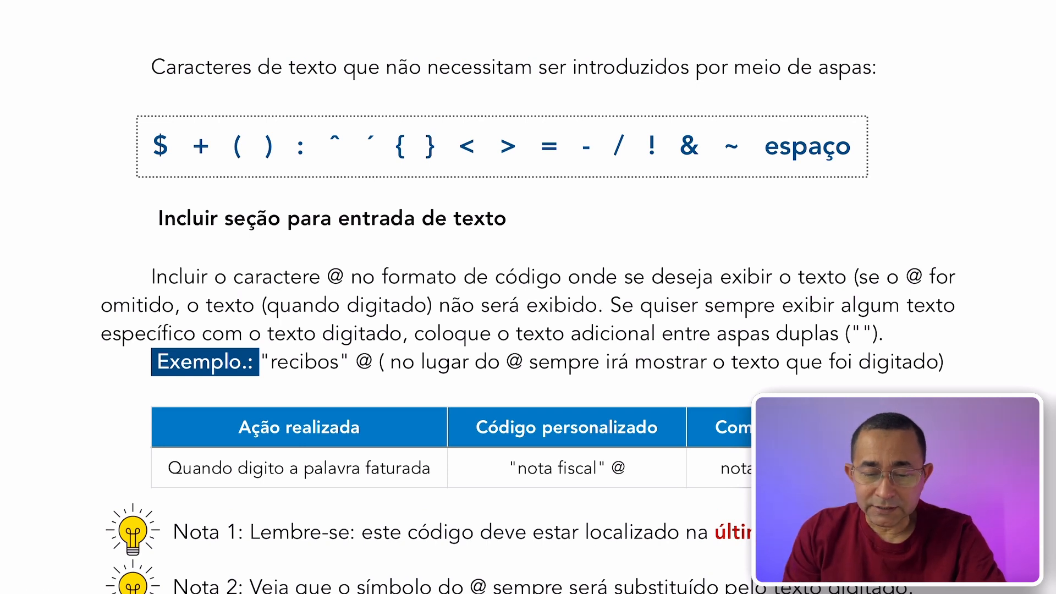
- Switch to the course notes and review the characters that need no quotation marks and the section on text entry with @
drag(383, 88, 531, 87)
mouse_move(846, 56)
mouse_down()
mouse_move(727, 101)
mouse_move(849, 59)
mouse_up()
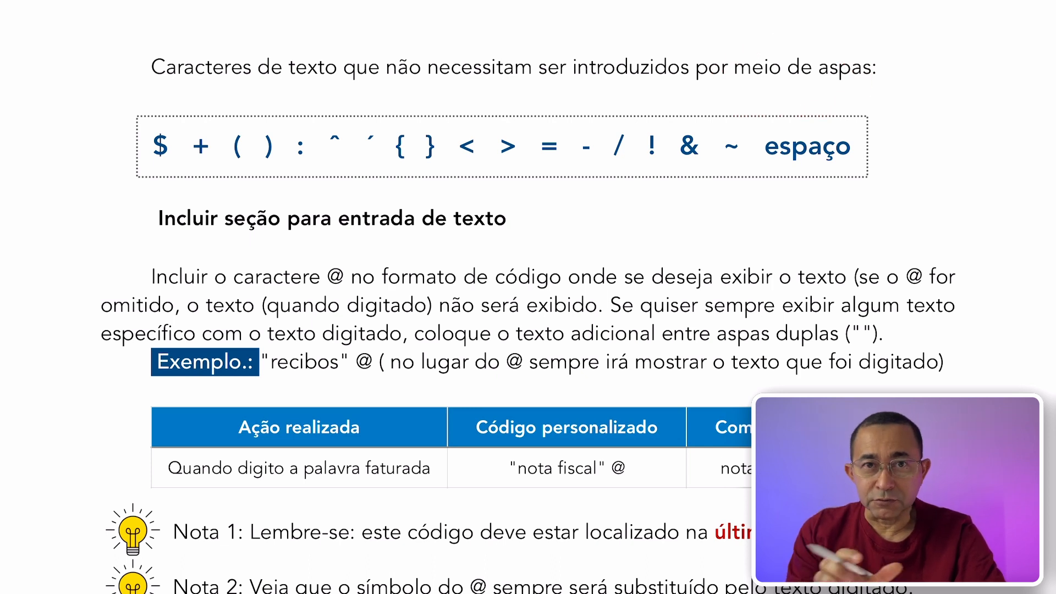
drag(165, 132, 228, 53)
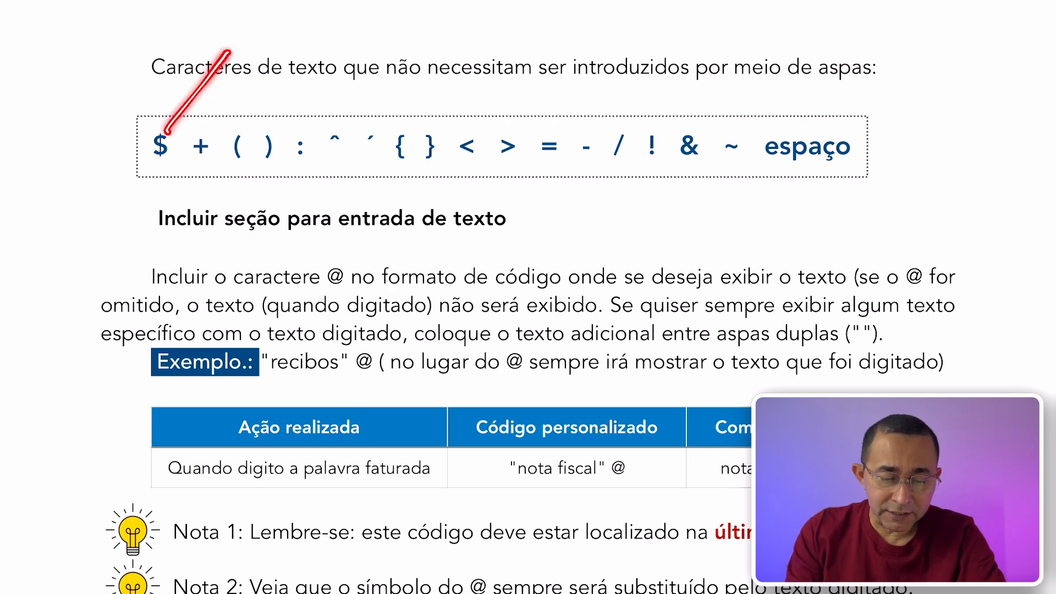
mouse_move(216, 133)
mouse_down()
mouse_move(267, 71)
mouse_move(290, 70)
mouse_up()
mouse_move(274, 133)
mouse_down()
mouse_move(325, 70)
mouse_move(327, 105)
mouse_move(350, 80)
mouse_up()
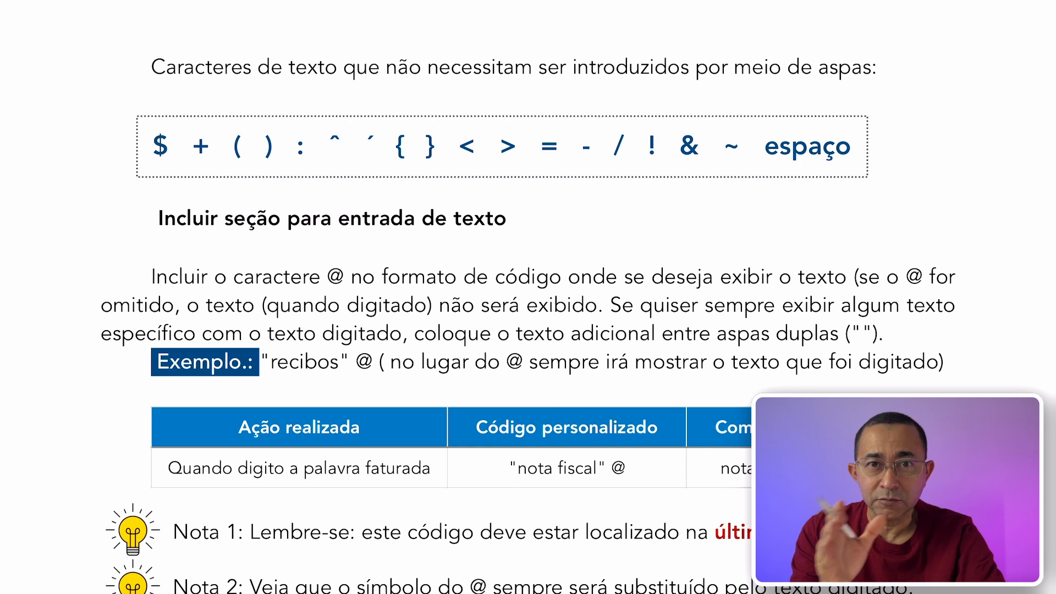
scroll(528, 297, down, 3)
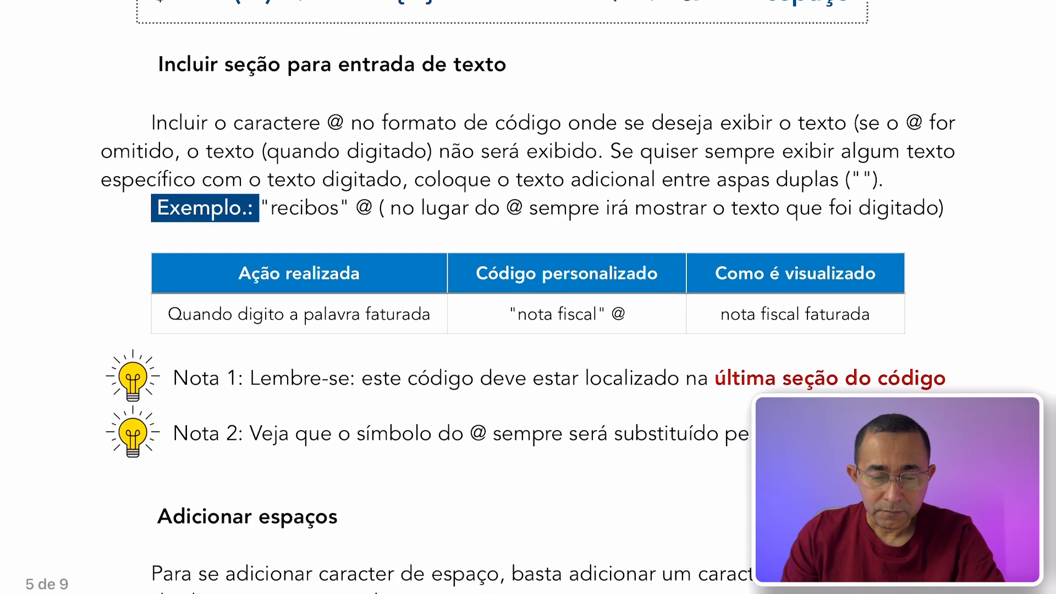
drag(164, 89, 512, 87)
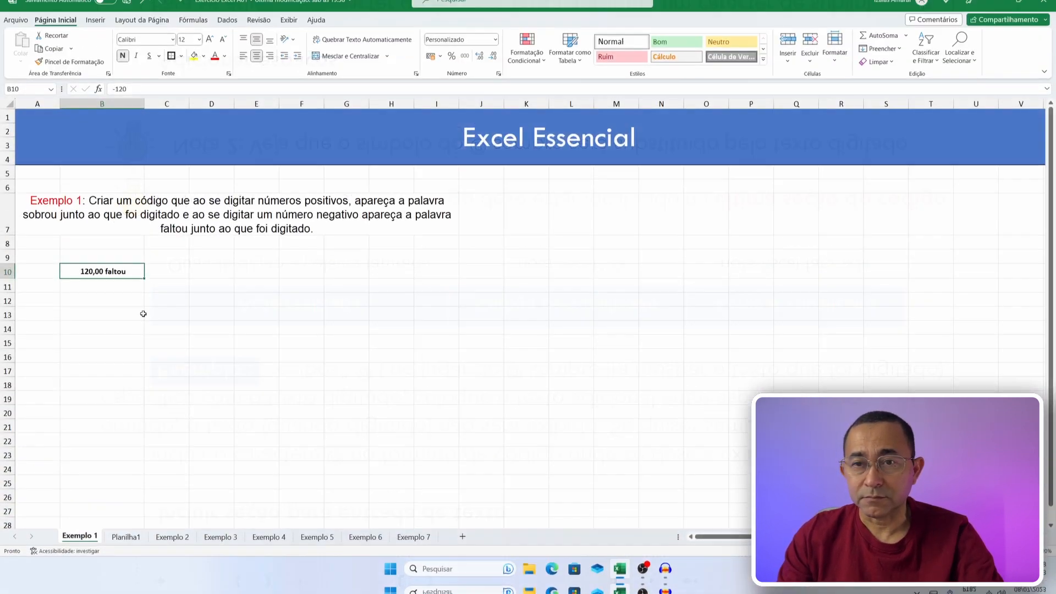
- On the Exemplo 2 sheet of the workbook, give cell B10 a border, horizontal and vertical centering, and bold text
key(ctrl+Page_Down)
key(ctrl+Page_Down)
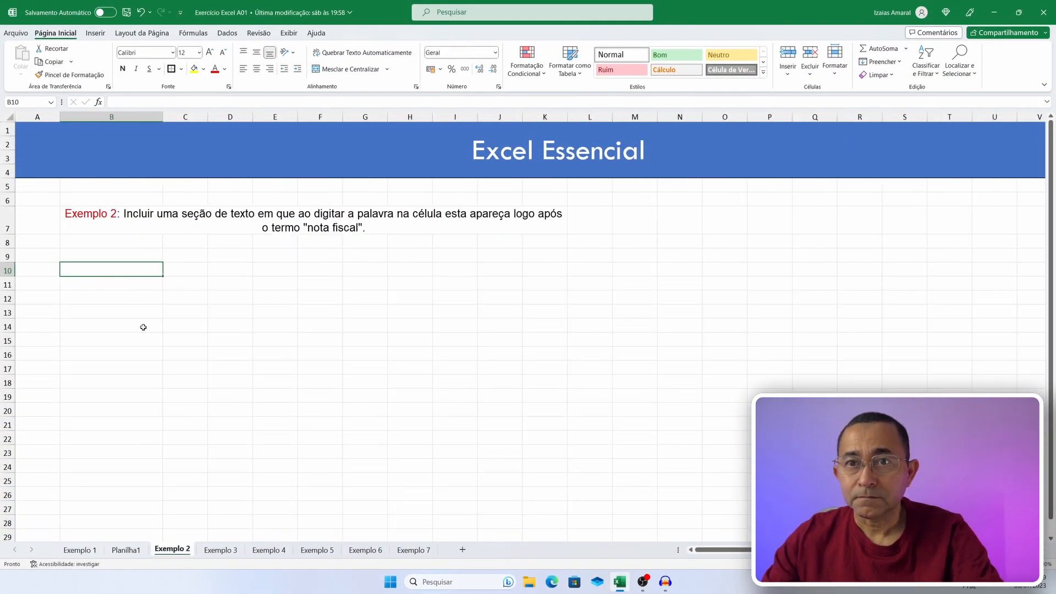
click(123, 297)
click(111, 270)
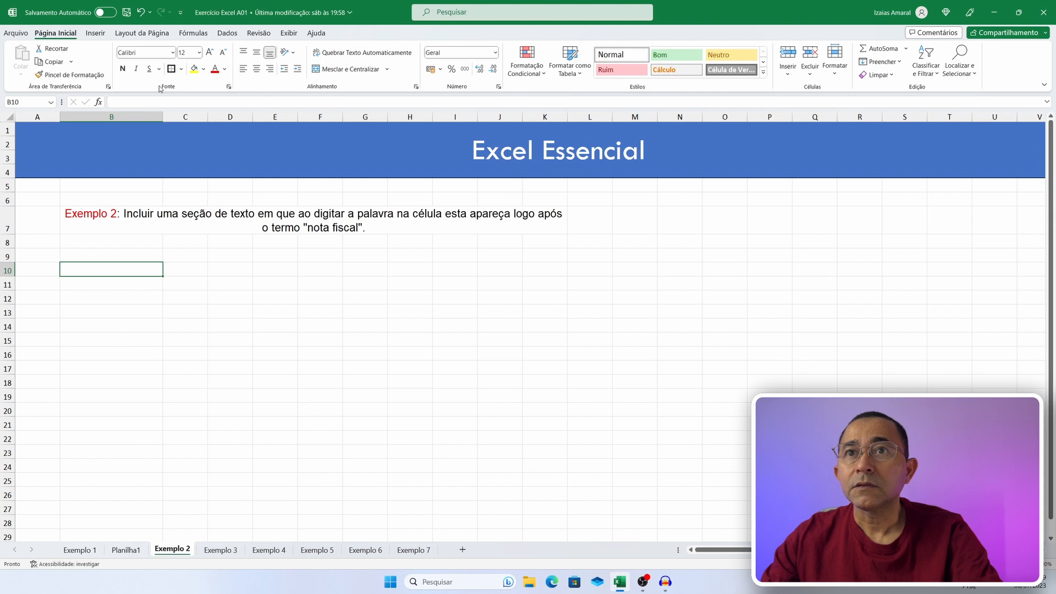
click(171, 69)
click(256, 70)
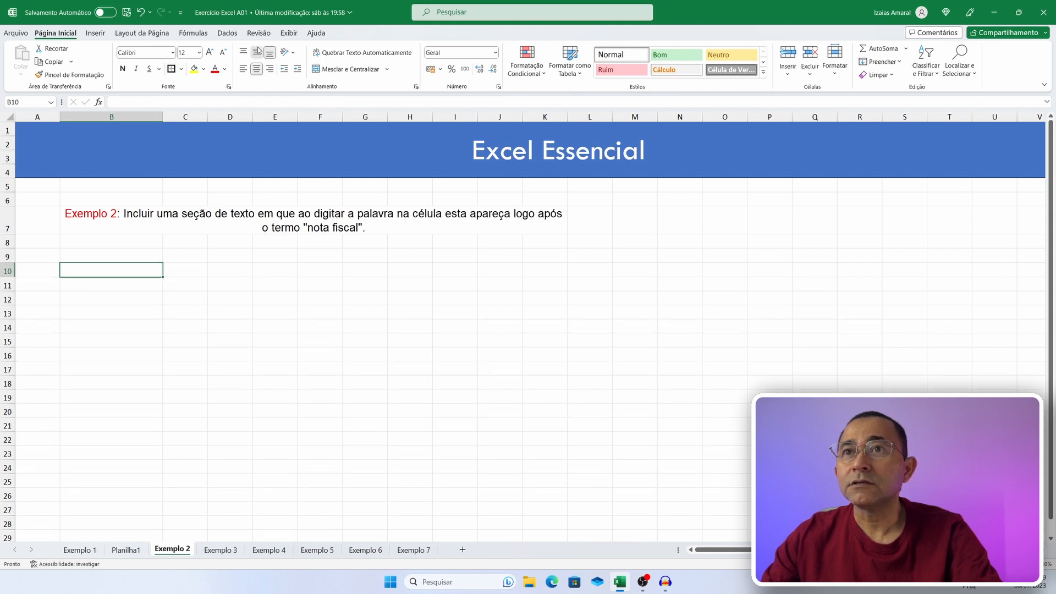
click(257, 51)
click(122, 69)
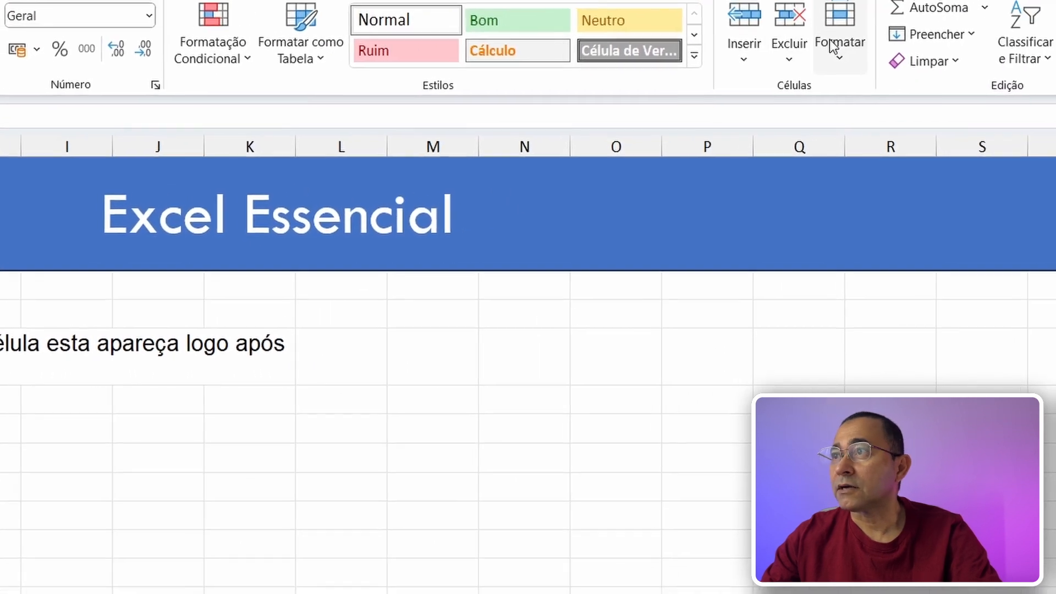
- Apply the custom (Personalizado) number format code ;;; "Nota Fiscal" @ to cell B10
click(829, 38)
key(Escape)
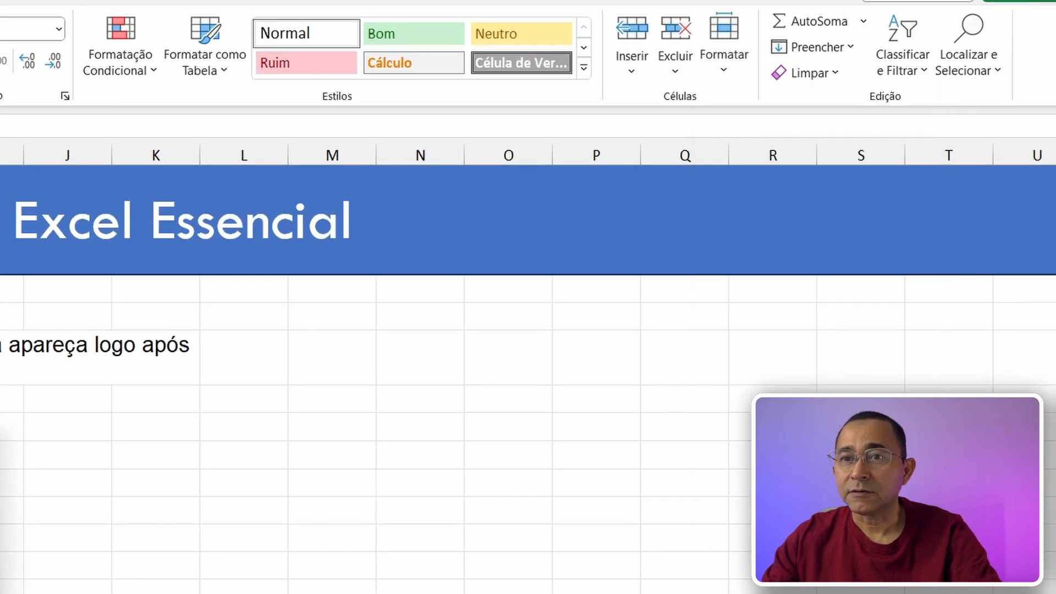
key(ctrl+1)
click(286, 331)
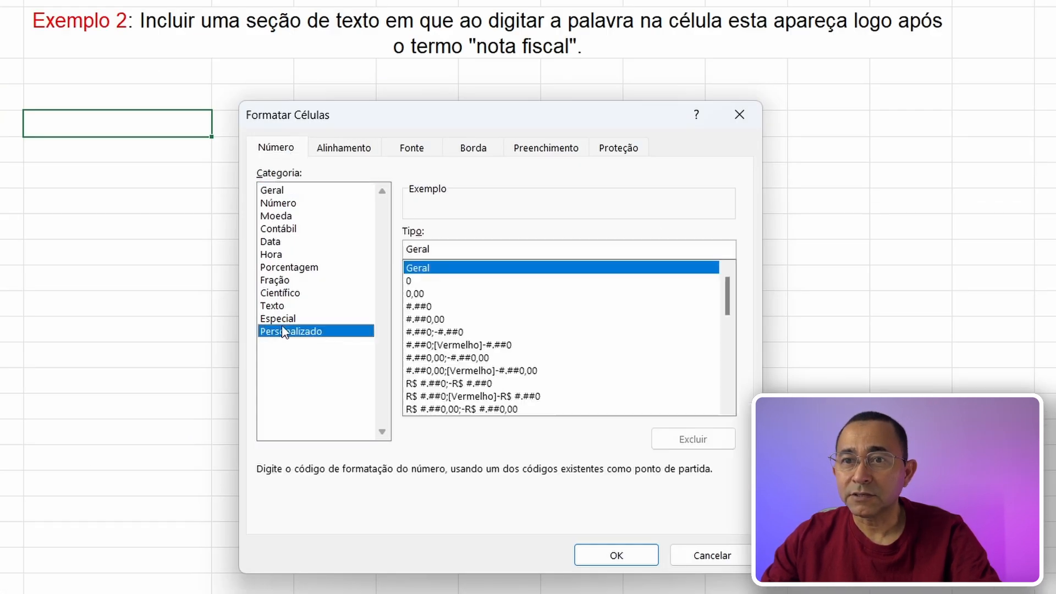
drag(464, 248, 395, 248)
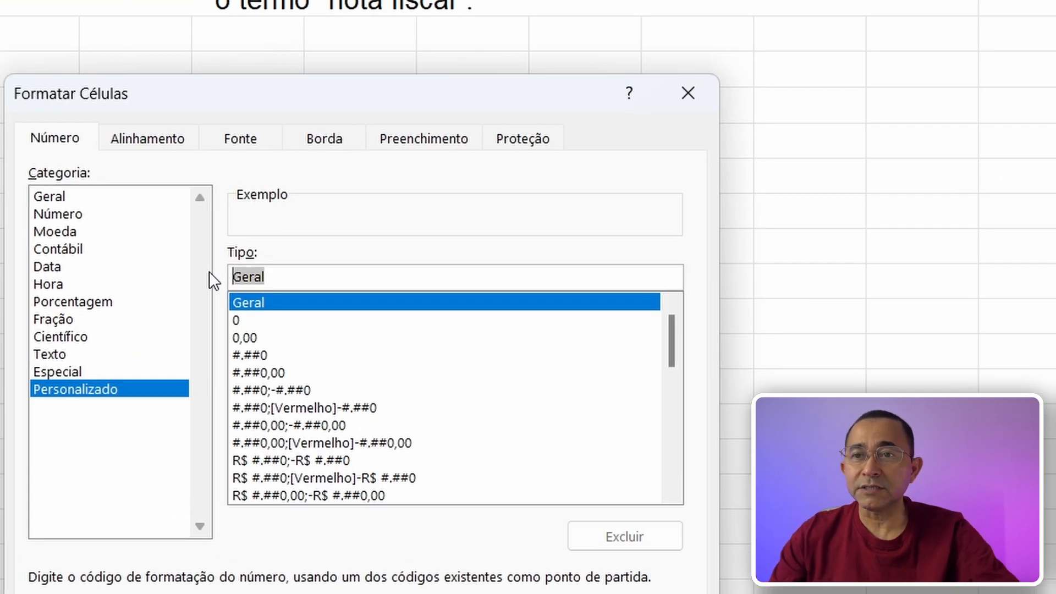
text(;)
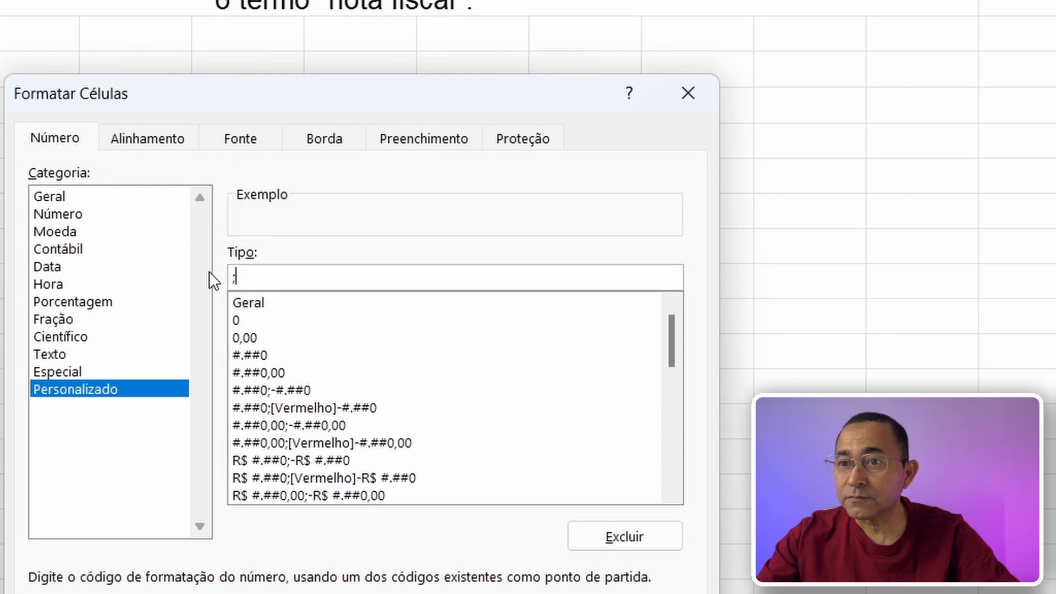
text(;;)
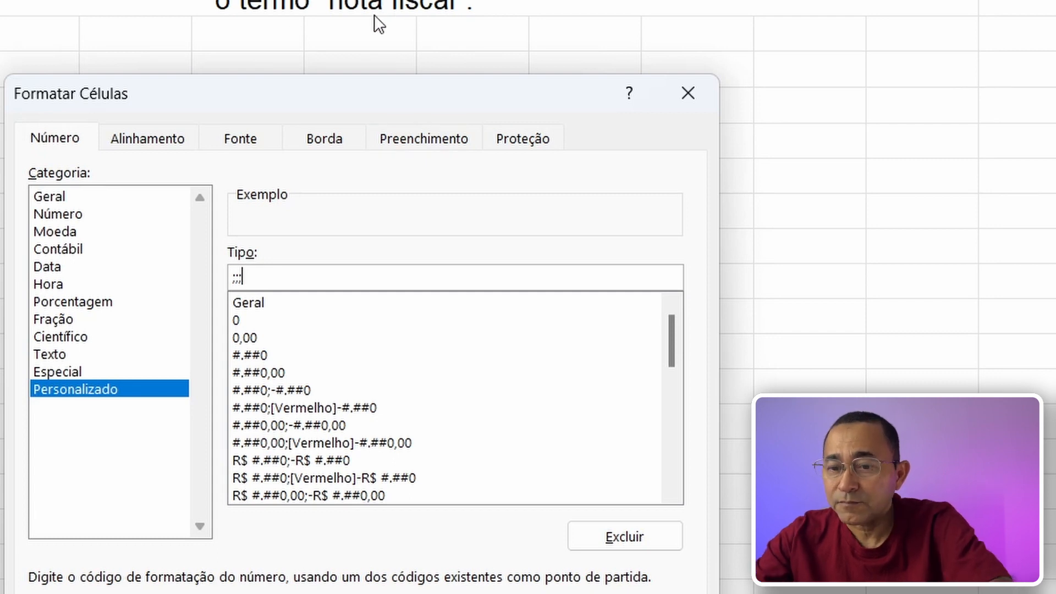
text(")
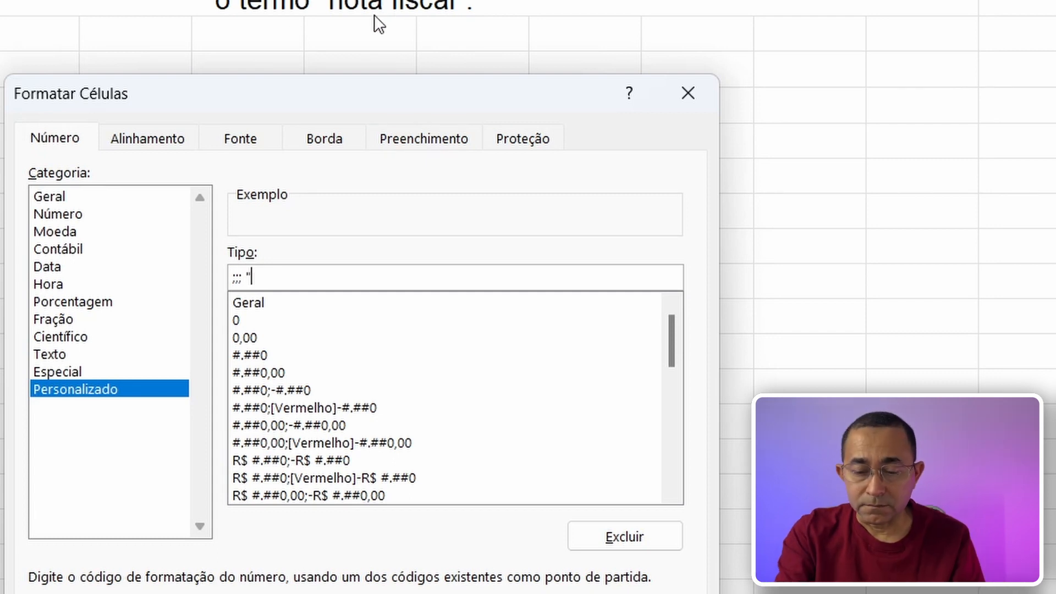
text(Nota)
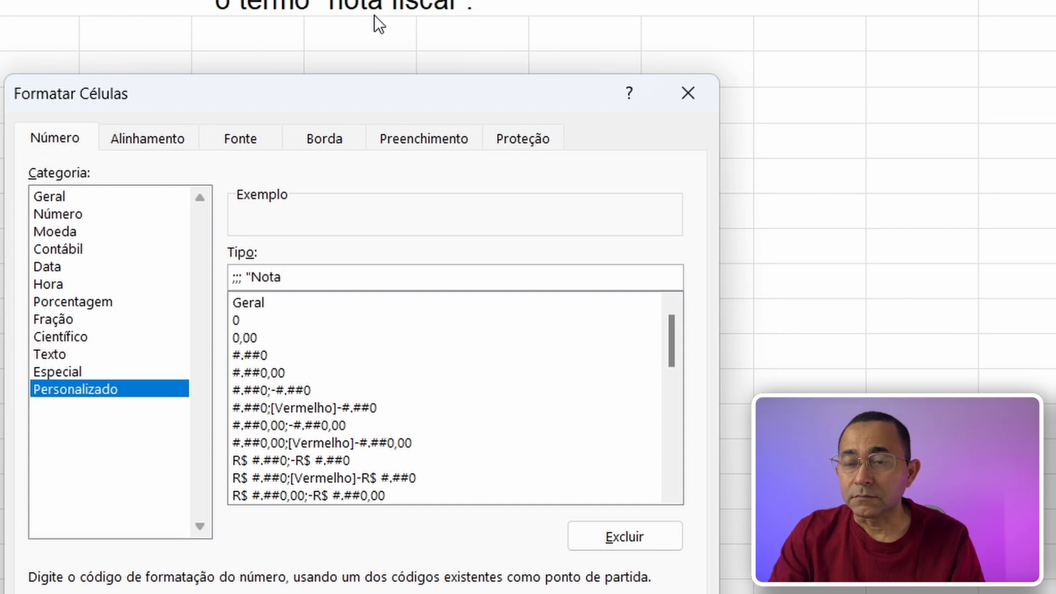
text( Fiscal)
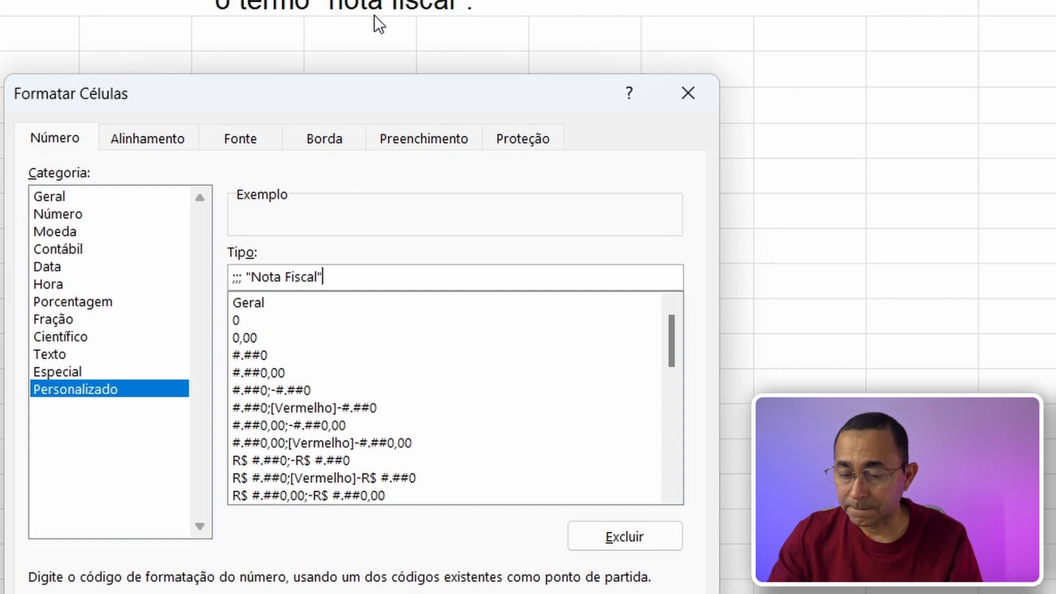
text(@)
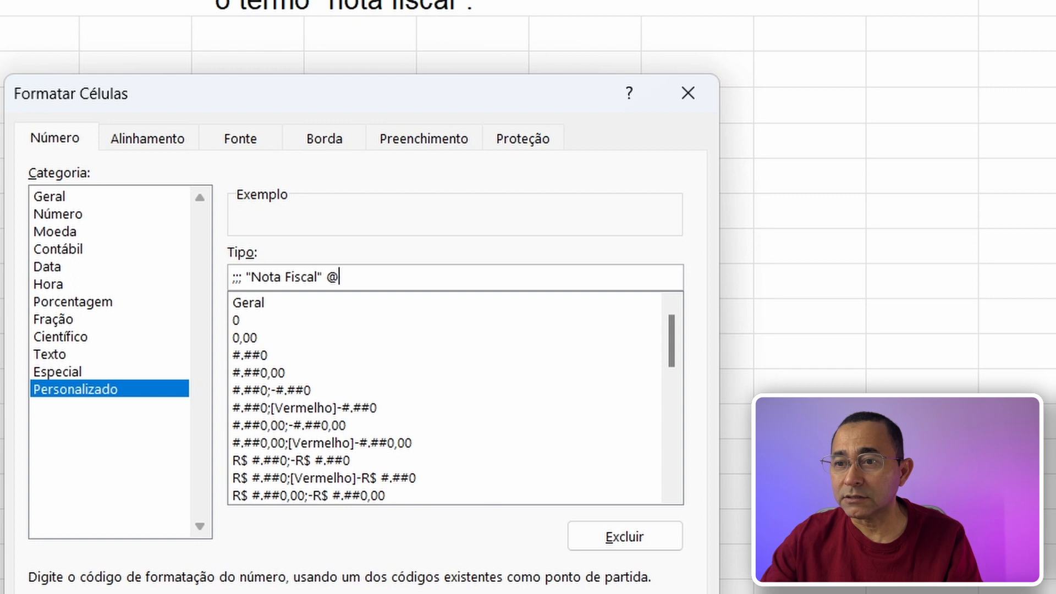
key(Return)
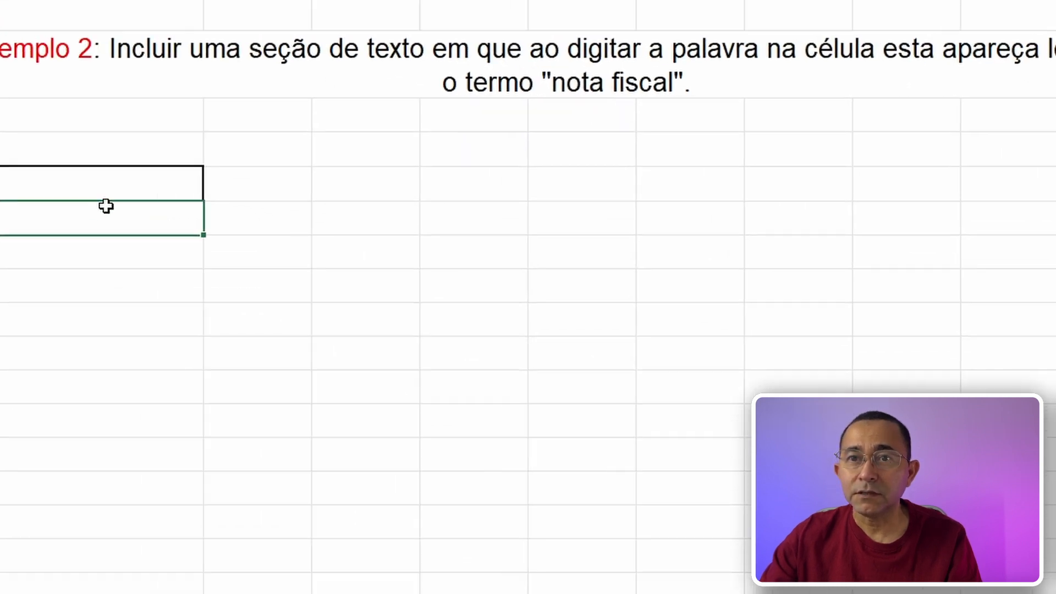
- Test the Nota Fiscal prefix format by entering Faturada and then Cancelada in cell B10
click(96, 179)
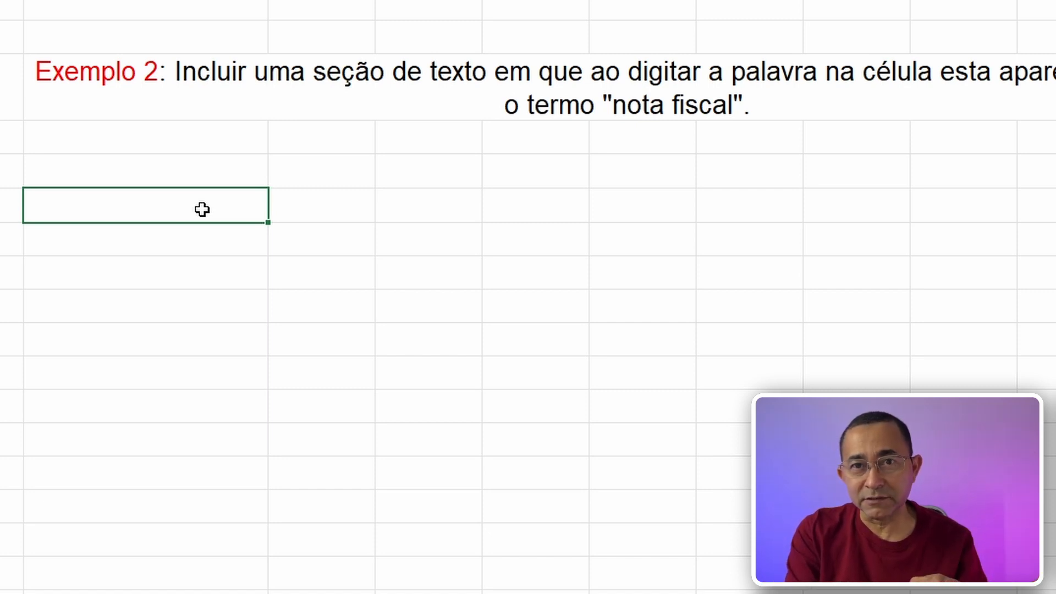
text(F)
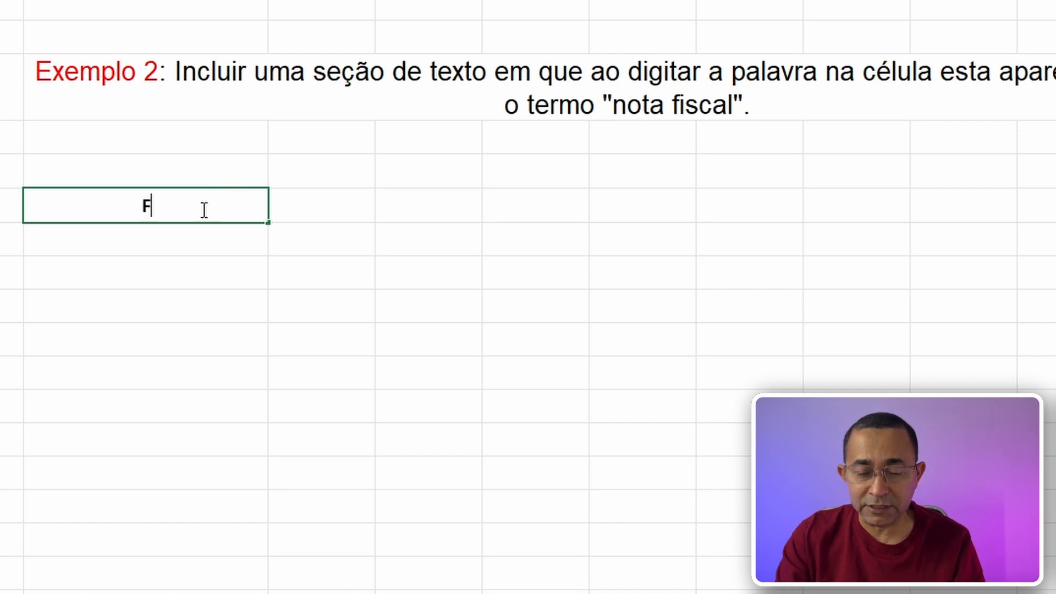
text(atura)
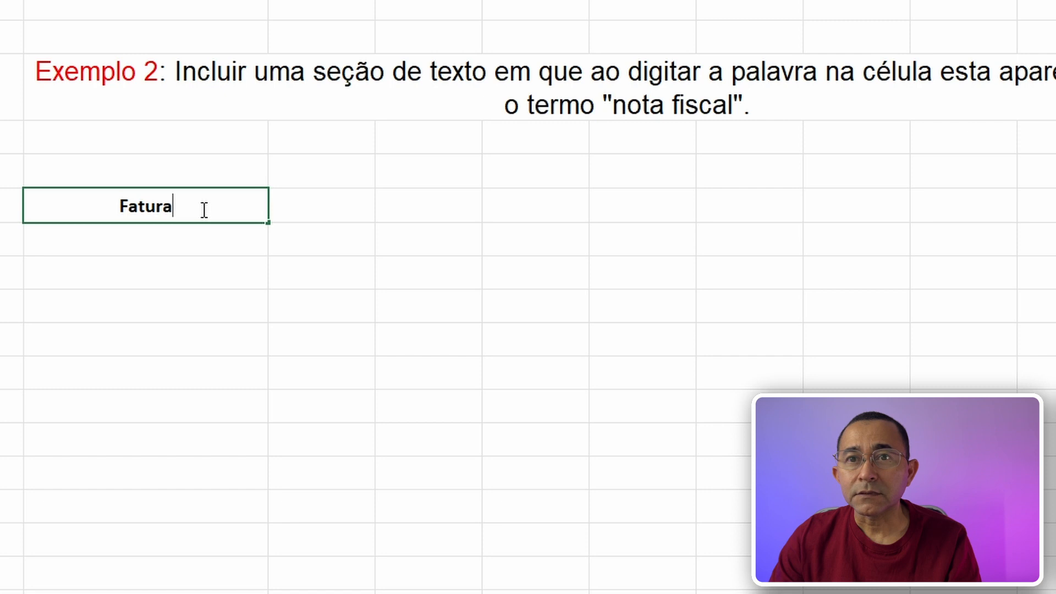
text(da)
key(ctrl+Return)
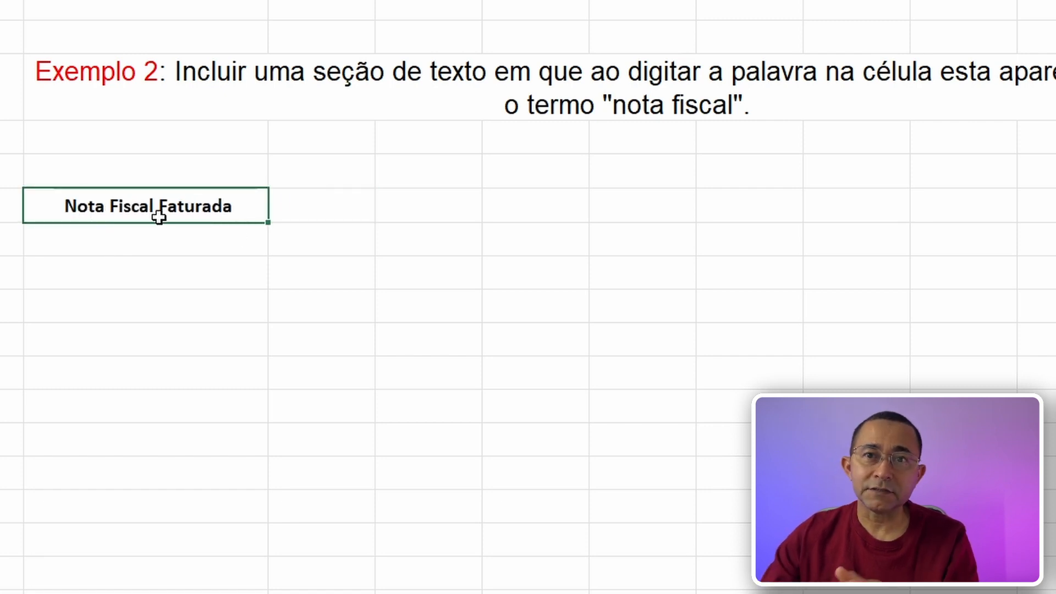
click(222, 247)
click(204, 204)
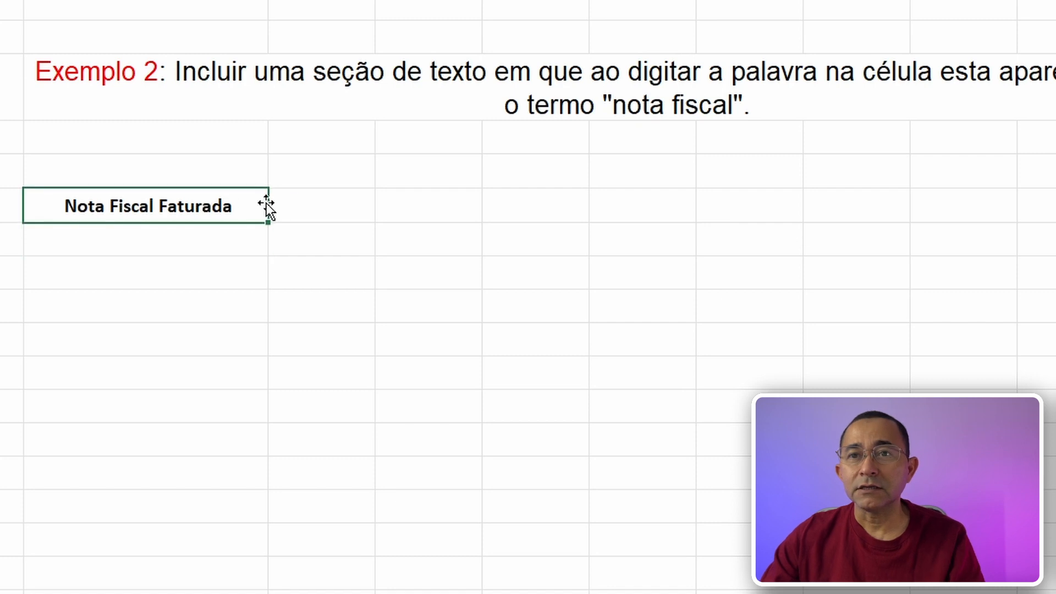
text(c)
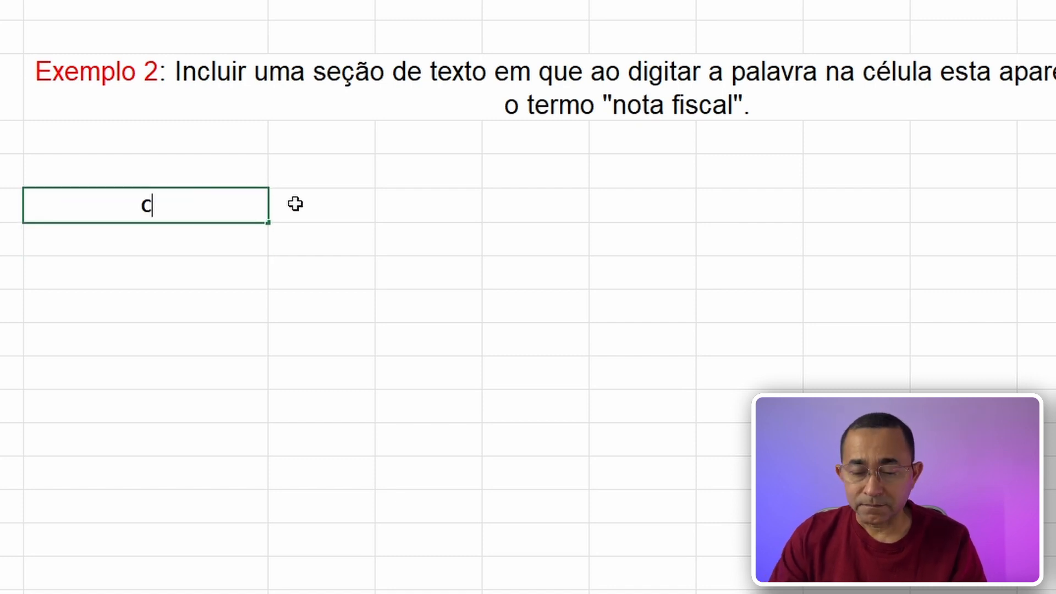
text(ancelada)
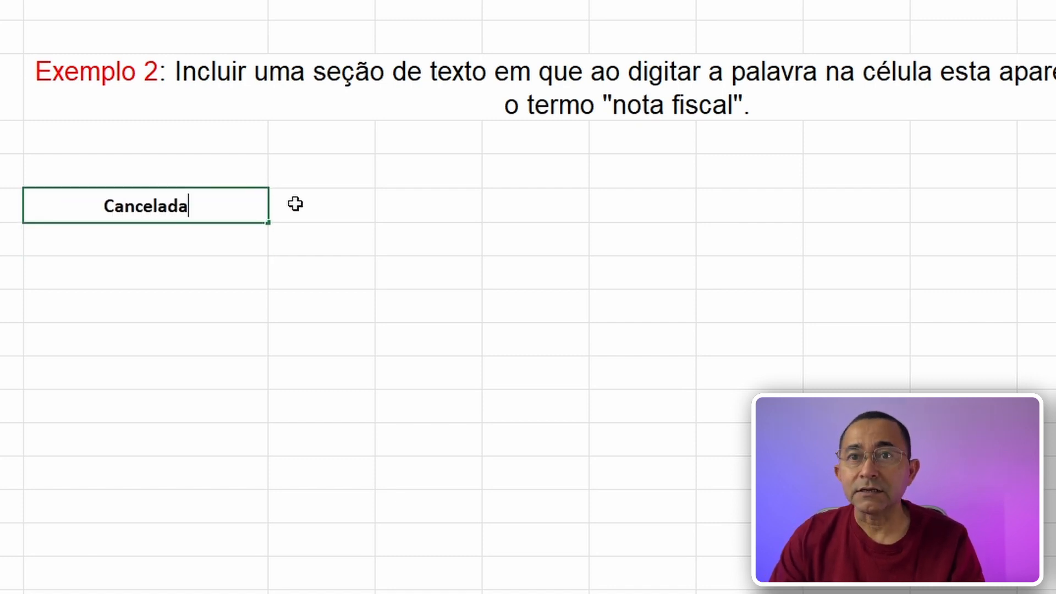
key(Right)
key(Left)
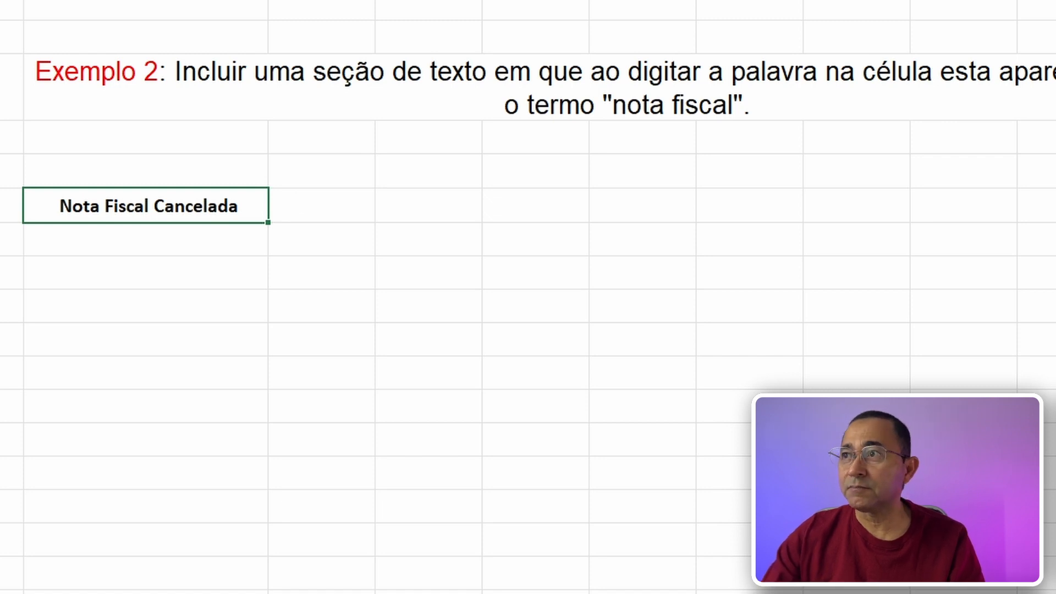
- Change cell B10's custom format code to ;;; @ "Nota Fiscal" so the entered text comes before the fixed words
key(ctrl+1)
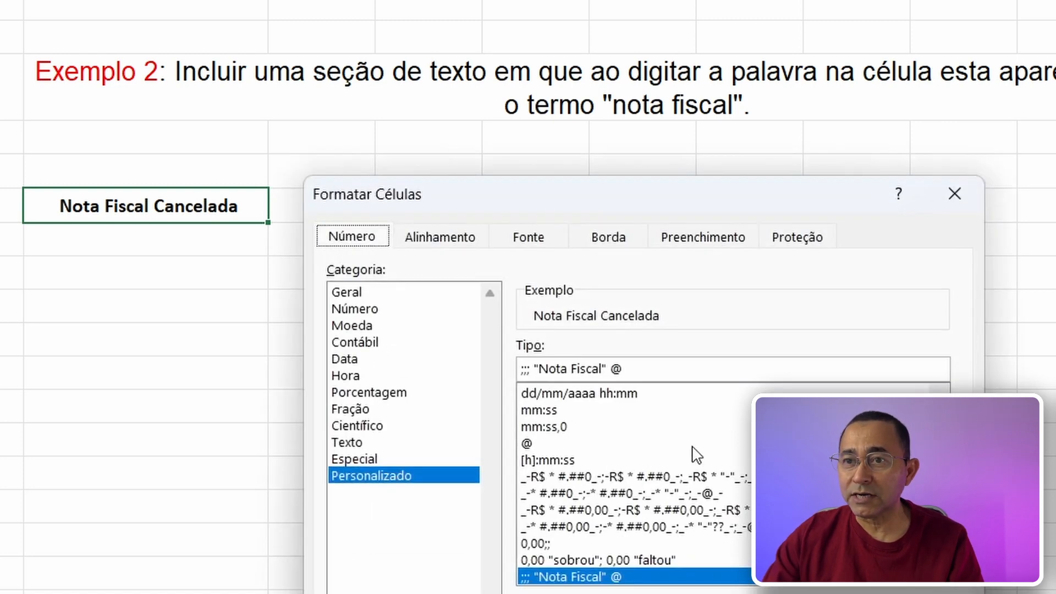
click(650, 367)
key(BackSpace)
key(BackSpace)
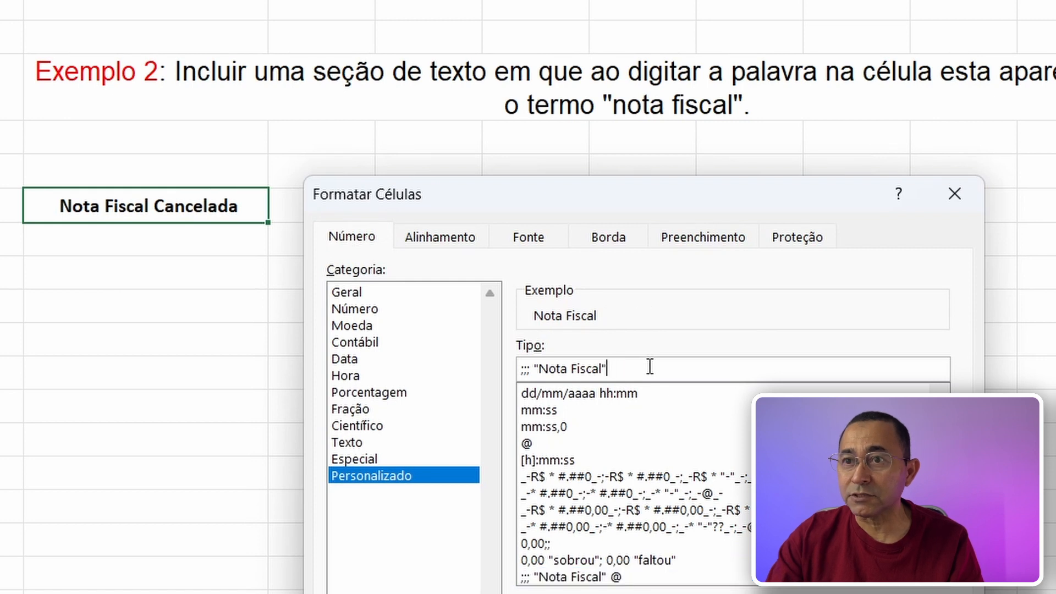
key(Left)
key(Left)
key(Left)
key(Left)
key(Left)
key(Left)
key(Left)
key(Left)
key(Left)
key(Left)
key(Left)
key(Left)
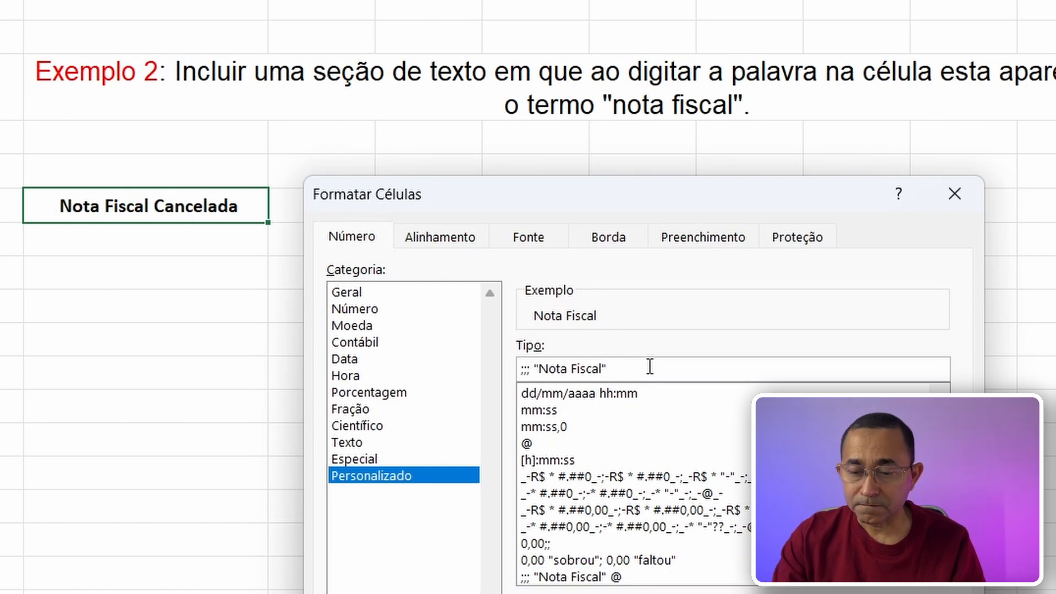
text(@)
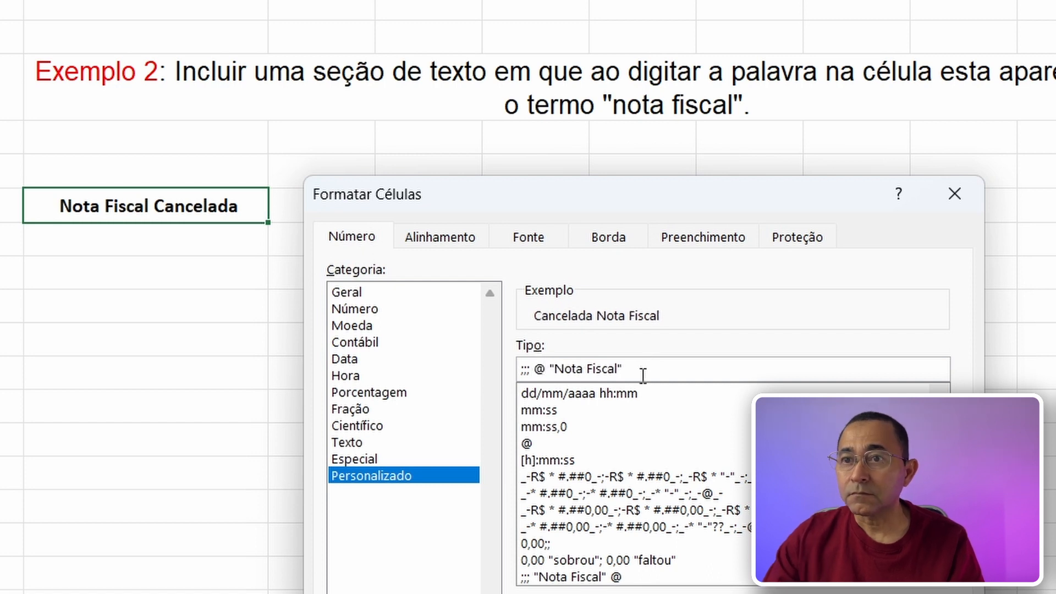
key(Return)
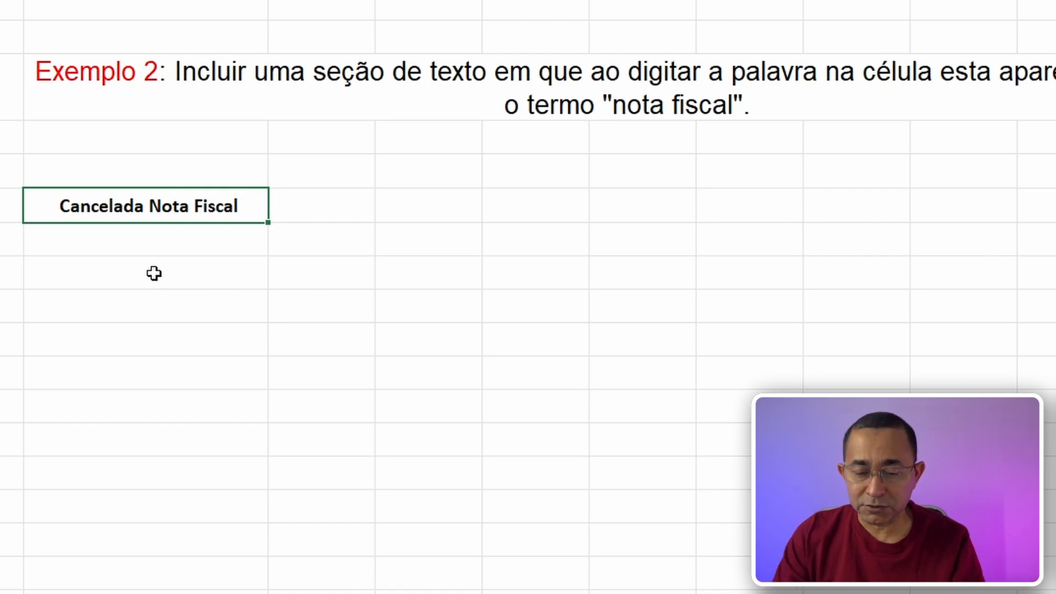
- Enter Faturada in cell B10 to test the format with the reversed word order
text(Faturada)
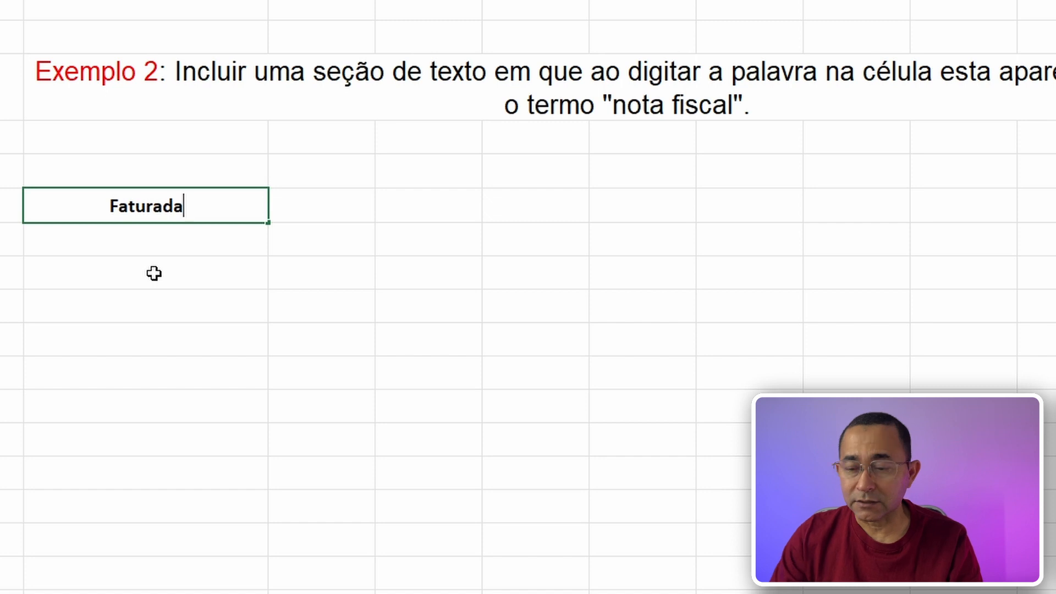
key(Tab)
key(Left)
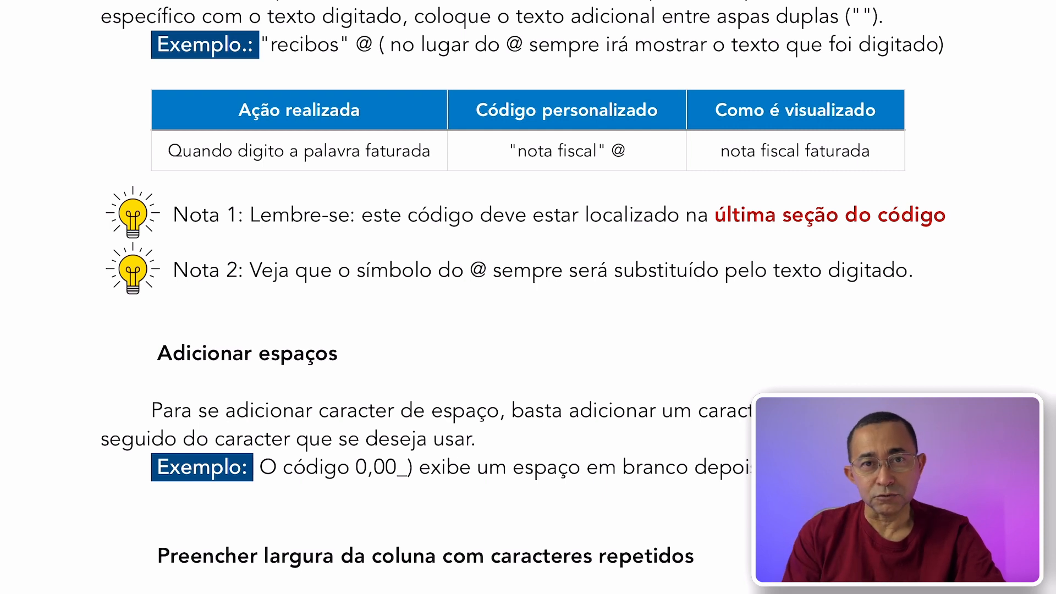
- Switch to the course notes and review the sections on adding spaces and filling the column width with repeated characters
scroll(151, 128, down, 5)
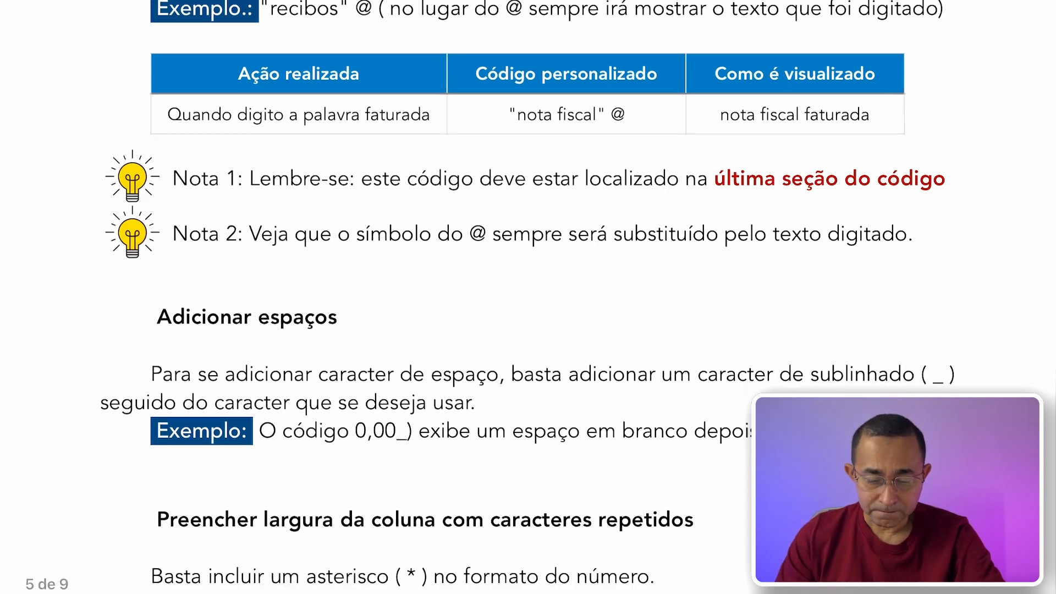
drag(151, 128, 325, 118)
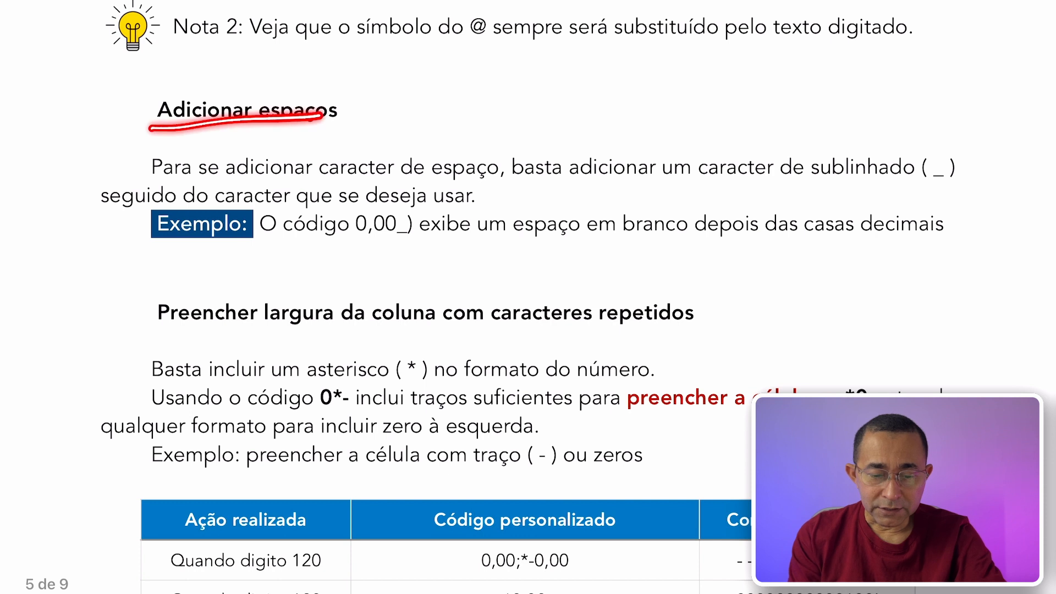
mouse_move(387, 189)
mouse_down()
mouse_move(352, 258)
mouse_move(330, 231)
mouse_move(349, 261)
mouse_move(467, 237)
mouse_up()
drag(382, 242, 462, 236)
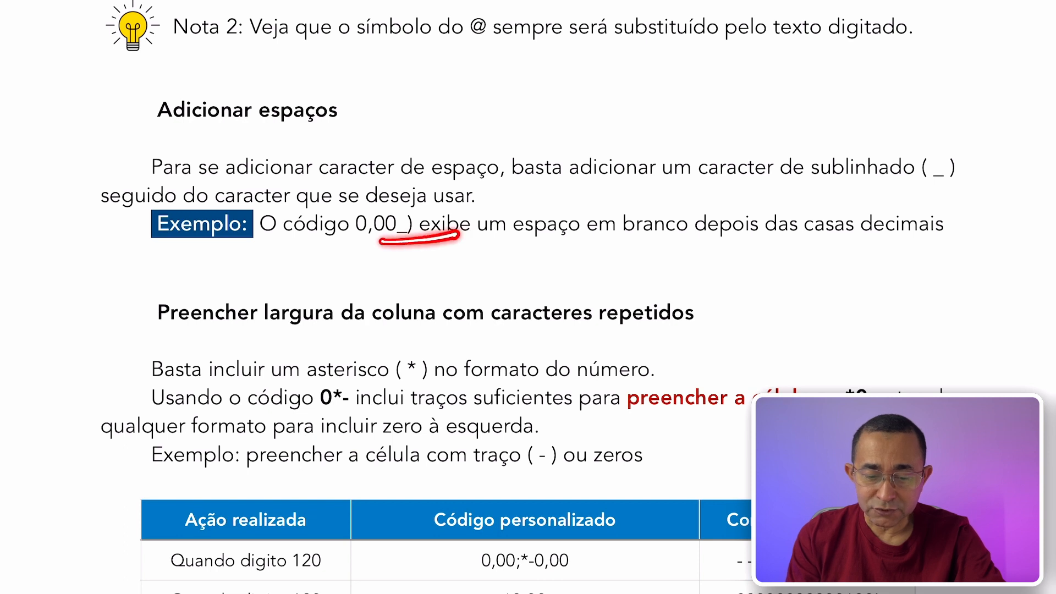
mouse_move(415, 175)
mouse_down()
mouse_move(380, 260)
mouse_move(427, 179)
mouse_up()
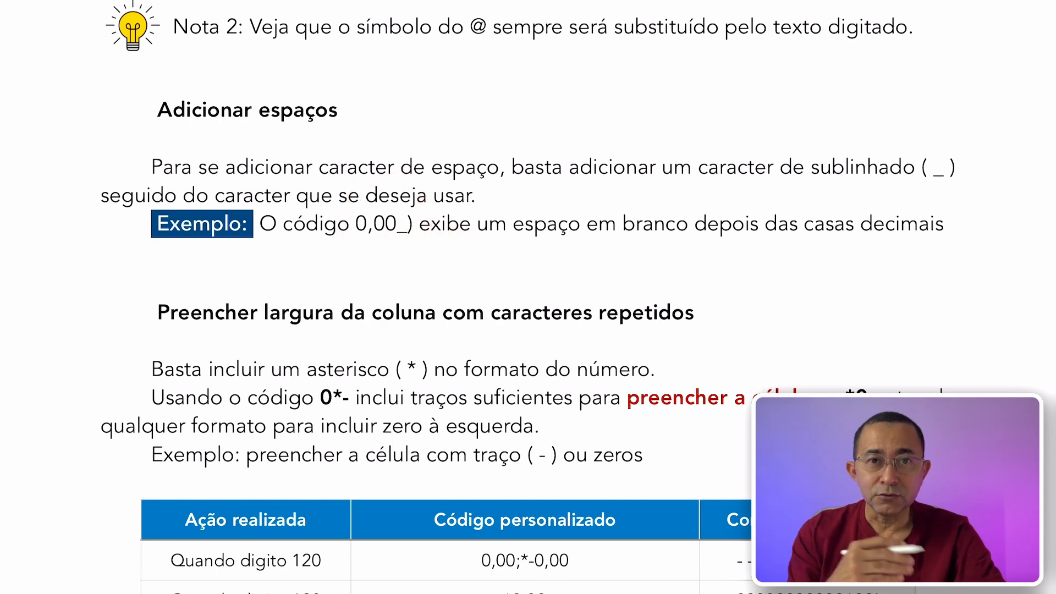
scroll(528, 297, down, 2)
scroll(528, 297, down, 5)
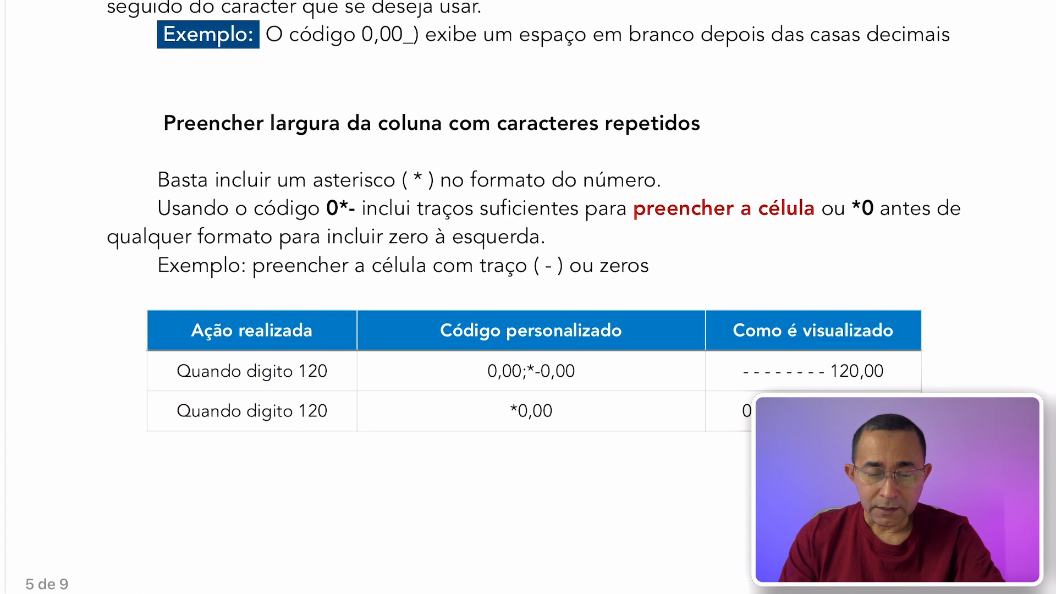
drag(152, 141, 420, 139)
drag(616, 94, 684, 99)
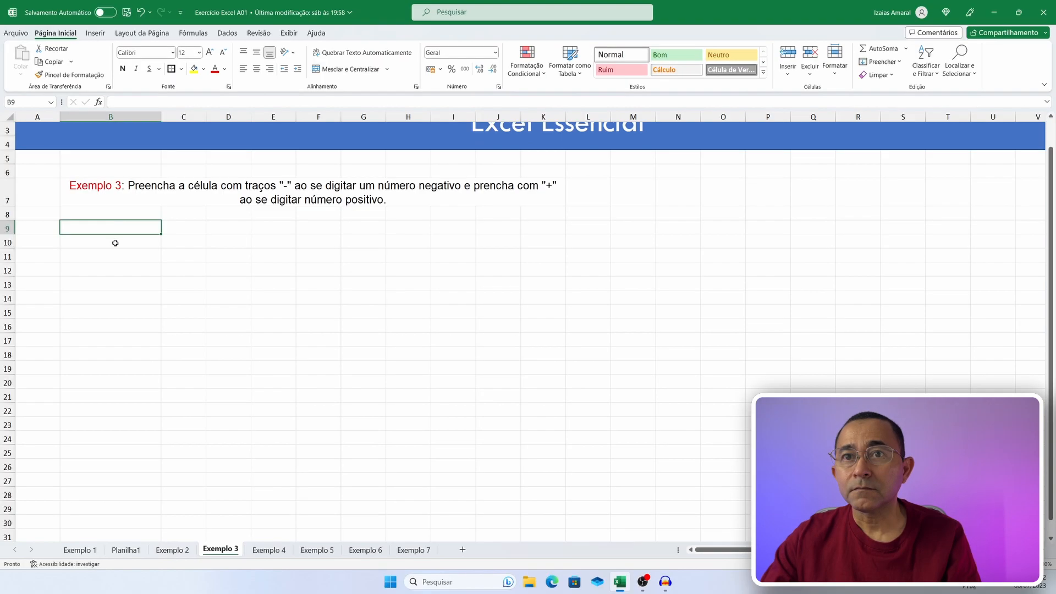
- On the Exemplo 3 sheet of the workbook, give cell B9 a border and bold text
click(115, 240)
click(116, 228)
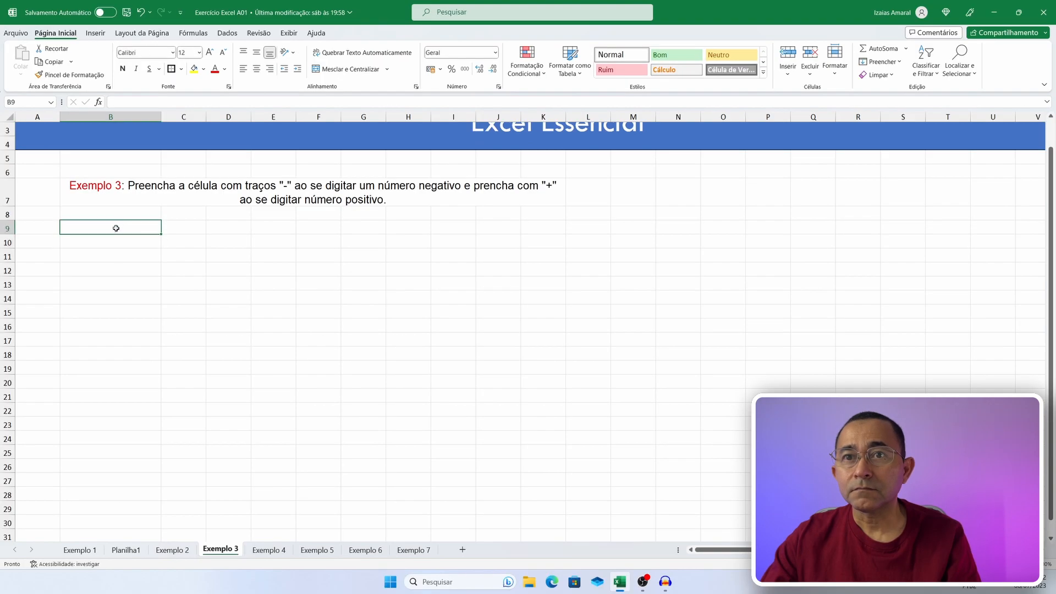
click(172, 68)
click(122, 69)
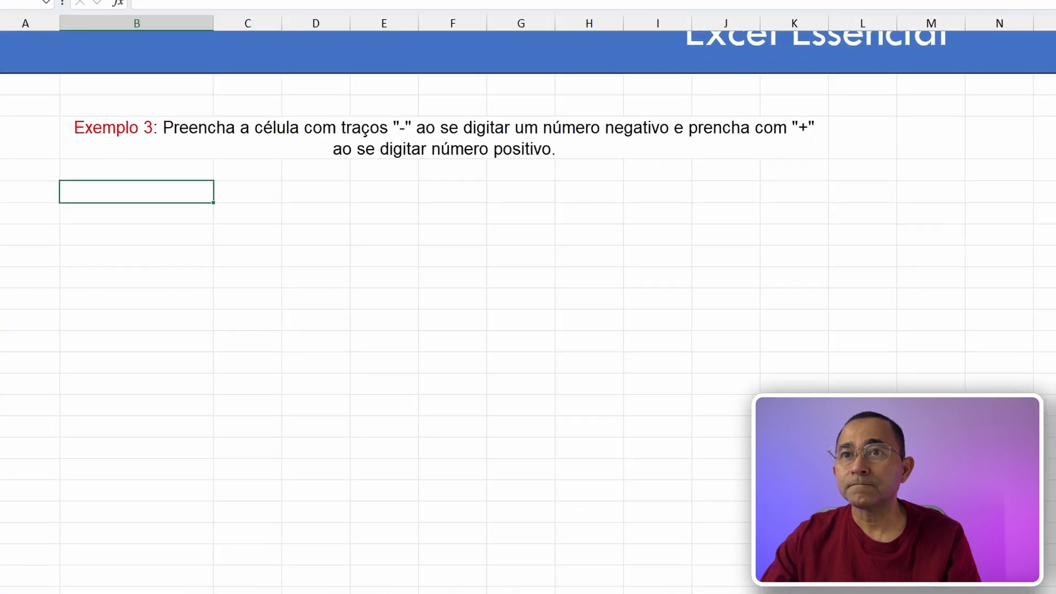
click(193, 271)
click(142, 191)
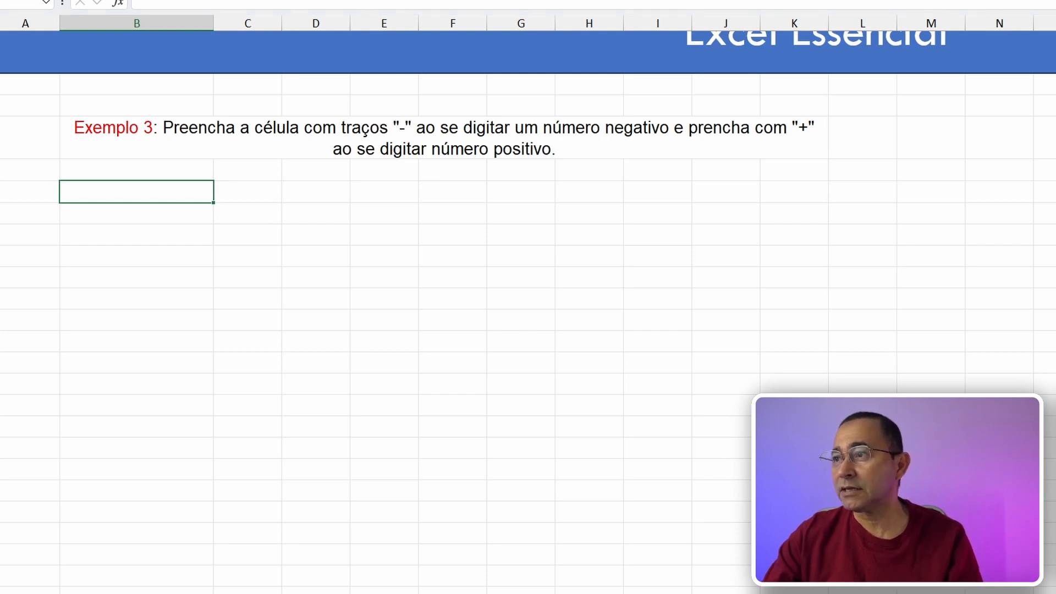
- Start a custom (Personalizado) number format for cell B9 with *+0,00 as the section for positive numbers
key(ctrl+1)
click(287, 428)
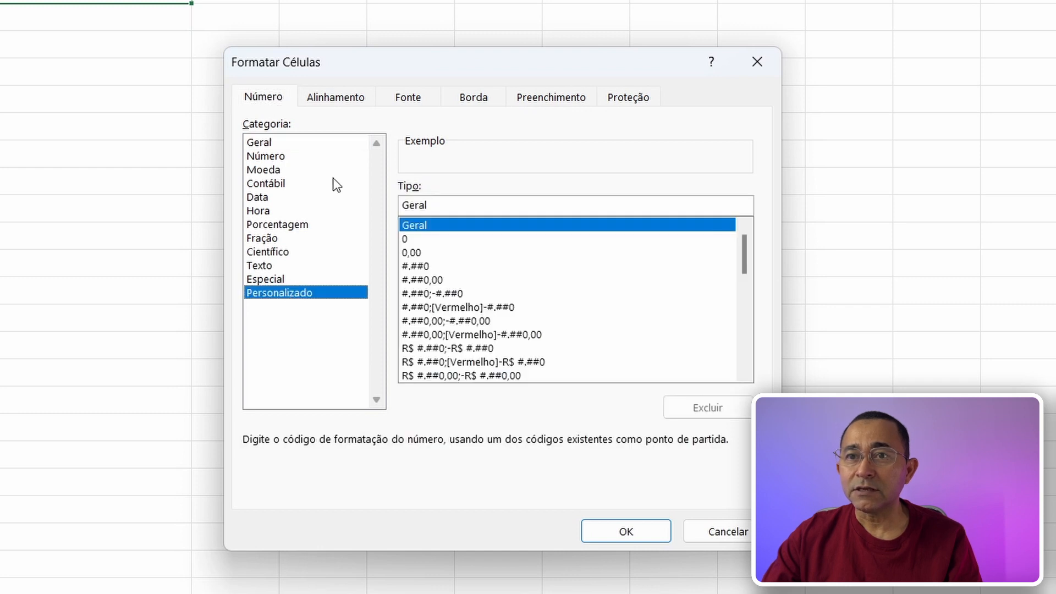
click(448, 205)
key(BackSpace)
key(BackSpace)
key(BackSpace)
key(BackSpace)
key(BackSpace)
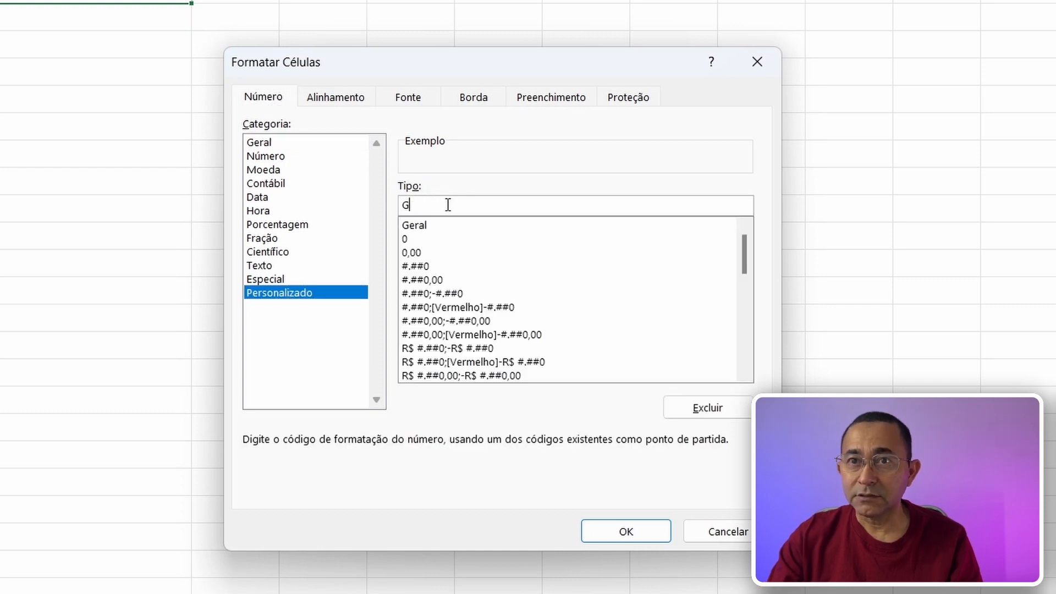
text(0)
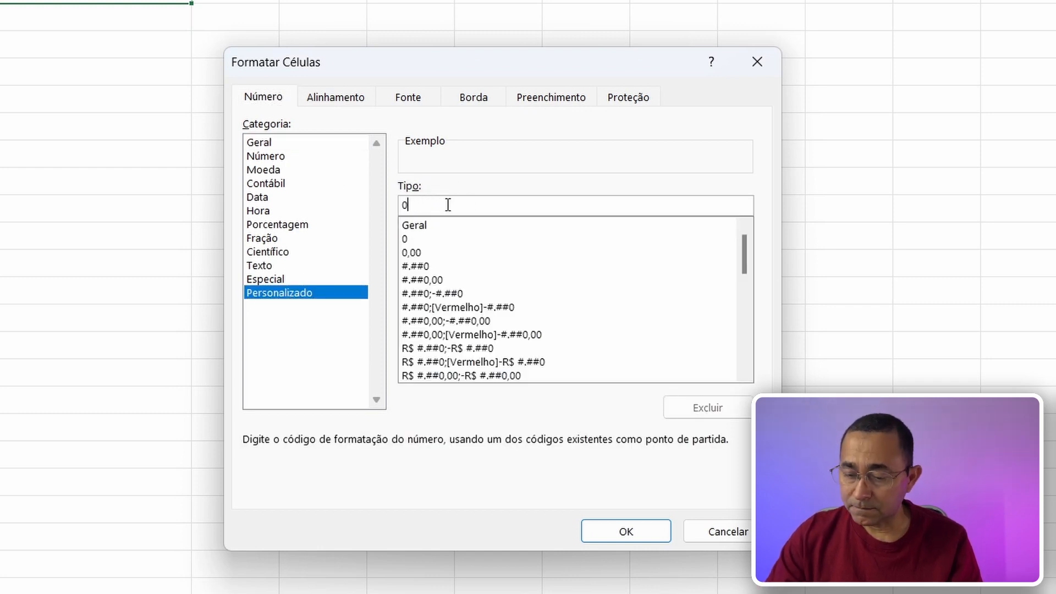
text(,00)
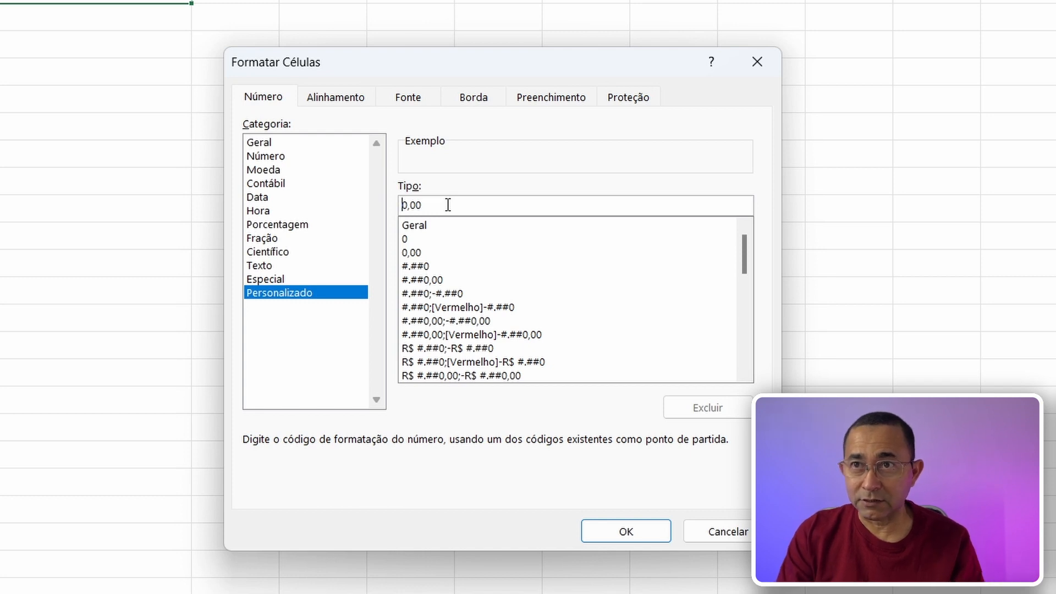
key(Home)
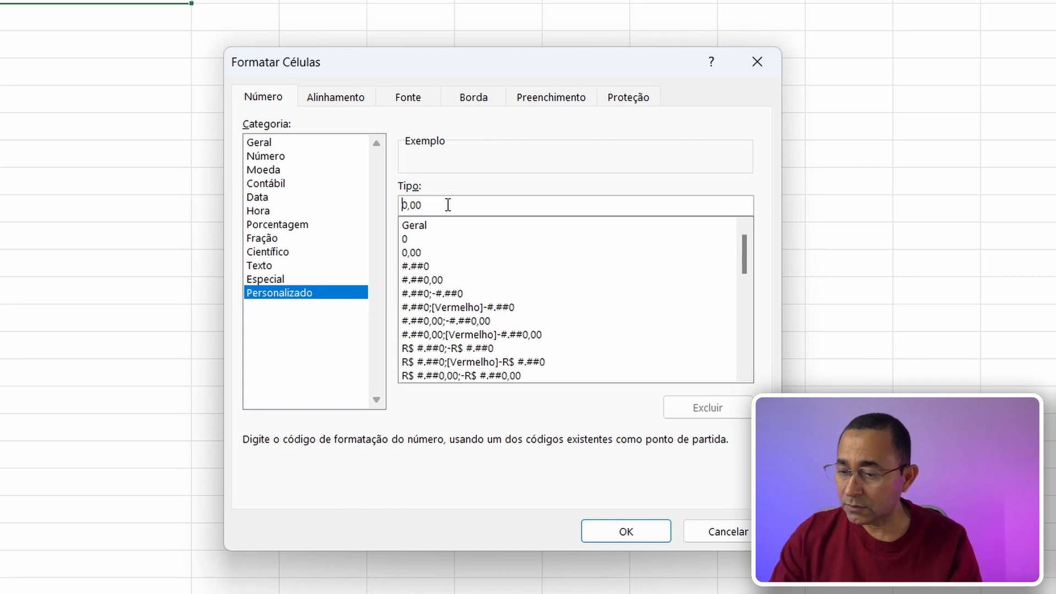
text(*)
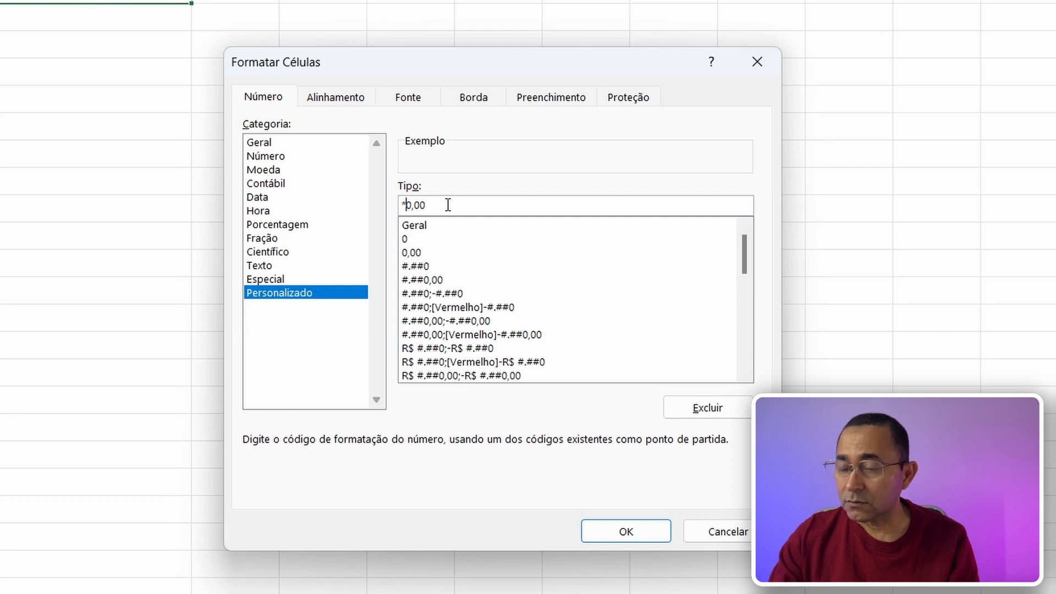
text(-)
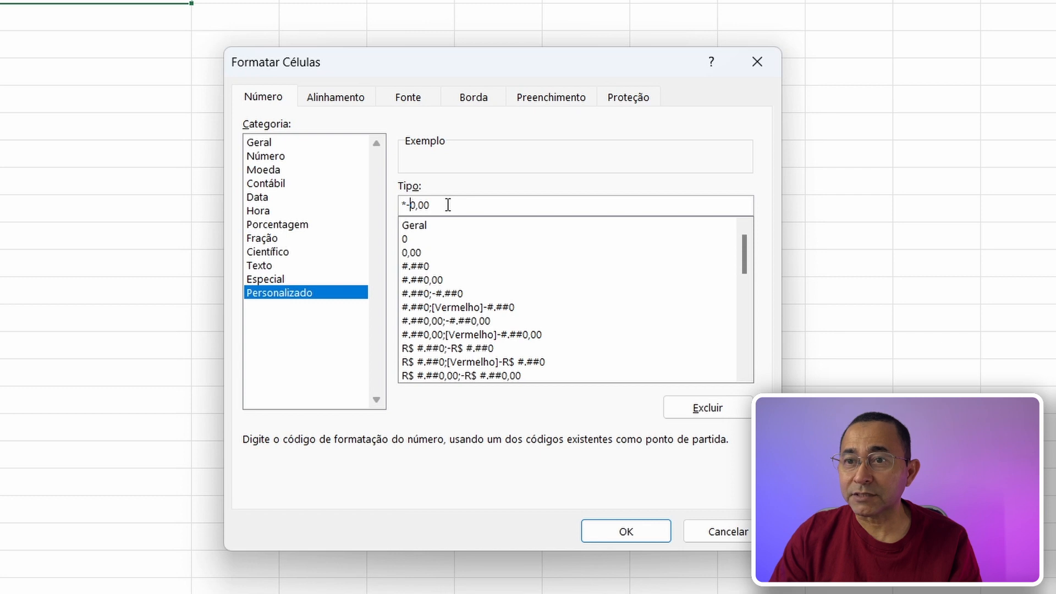
key(BackSpace)
text(+)
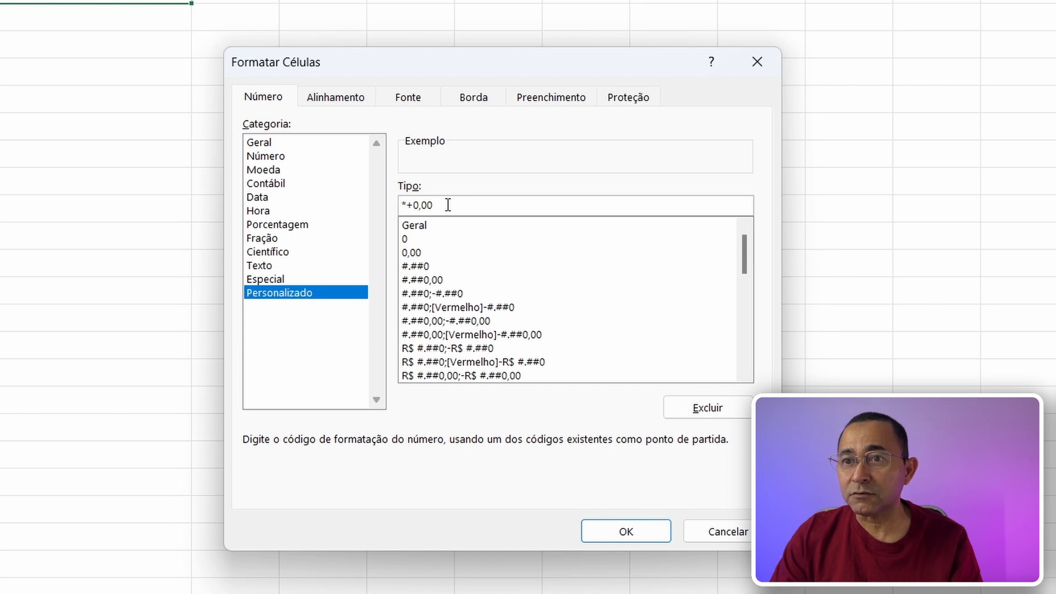
- Add the section for negative numbers to the format code so it reads *+0,00;*-0,00
key(shift+Left)
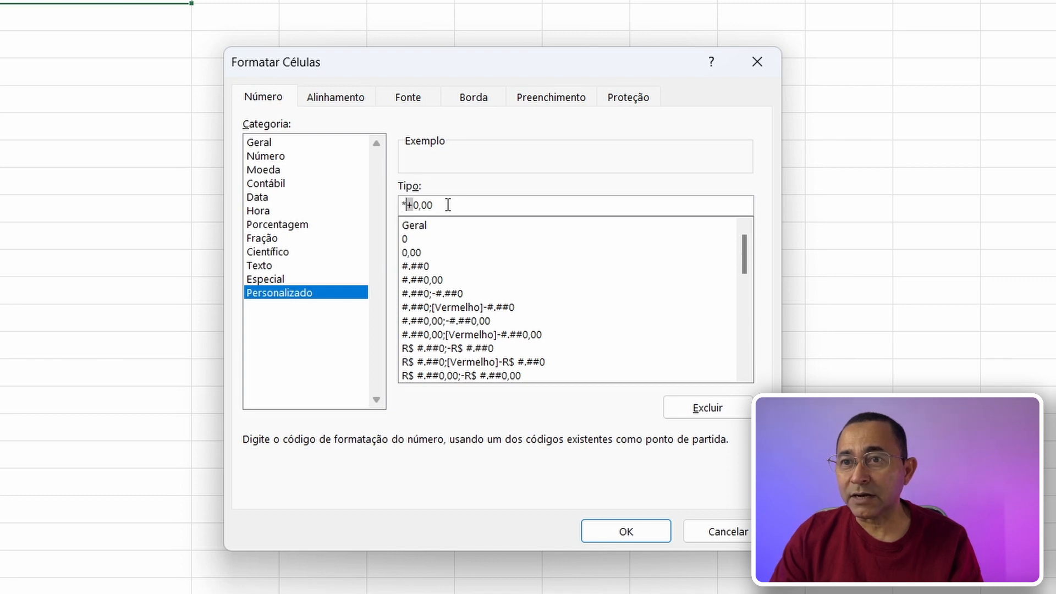
key(Home)
key(Right)
key(Right)
key(Right)
key(Right)
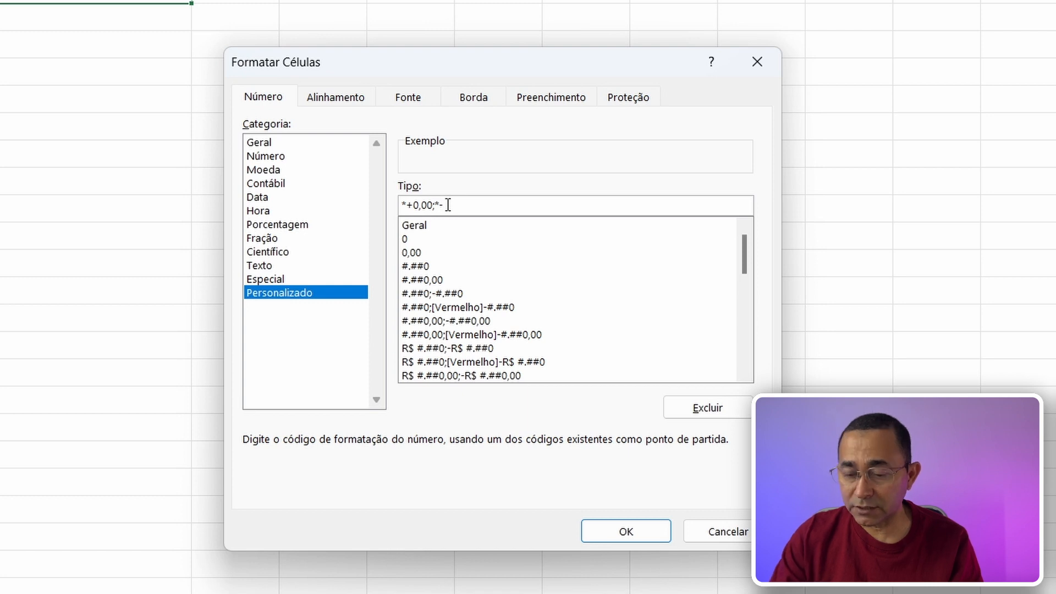
text(,00)
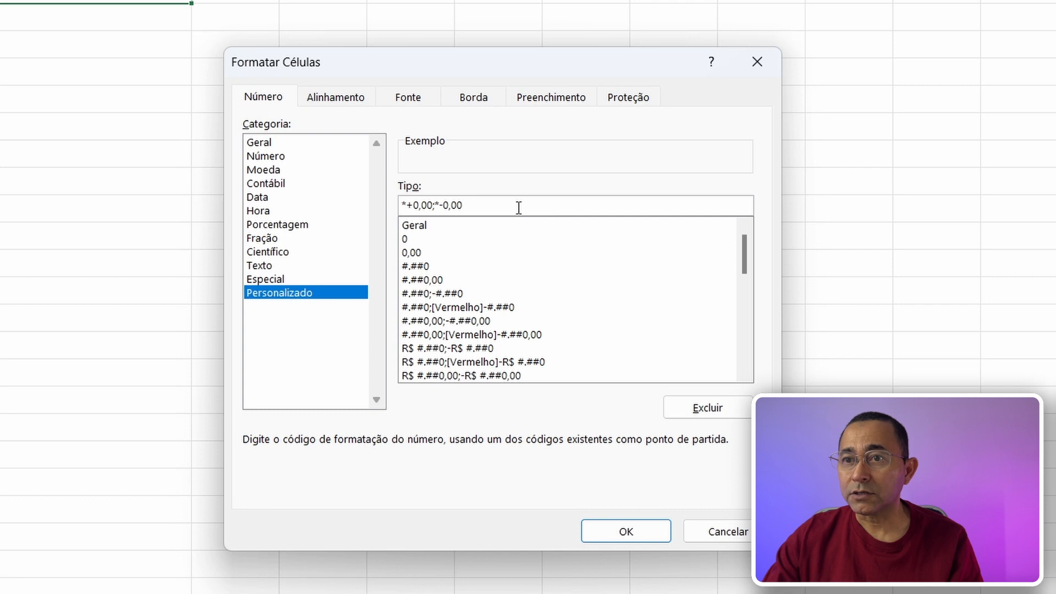
- Apply the custom number format *+0,00;*-0,00 to cell B9
drag(518, 208, 353, 207)
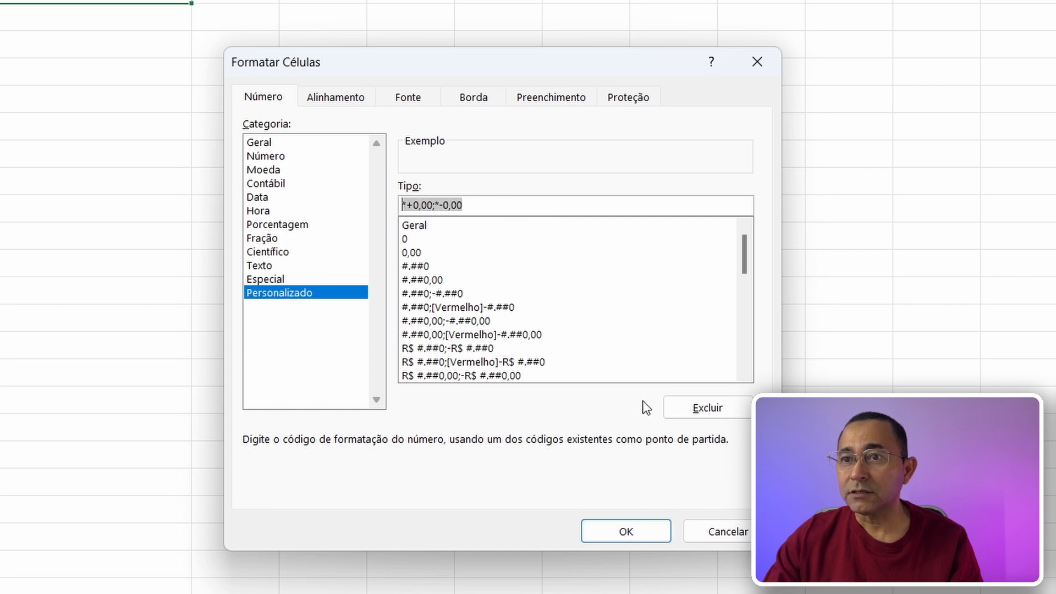
click(533, 210)
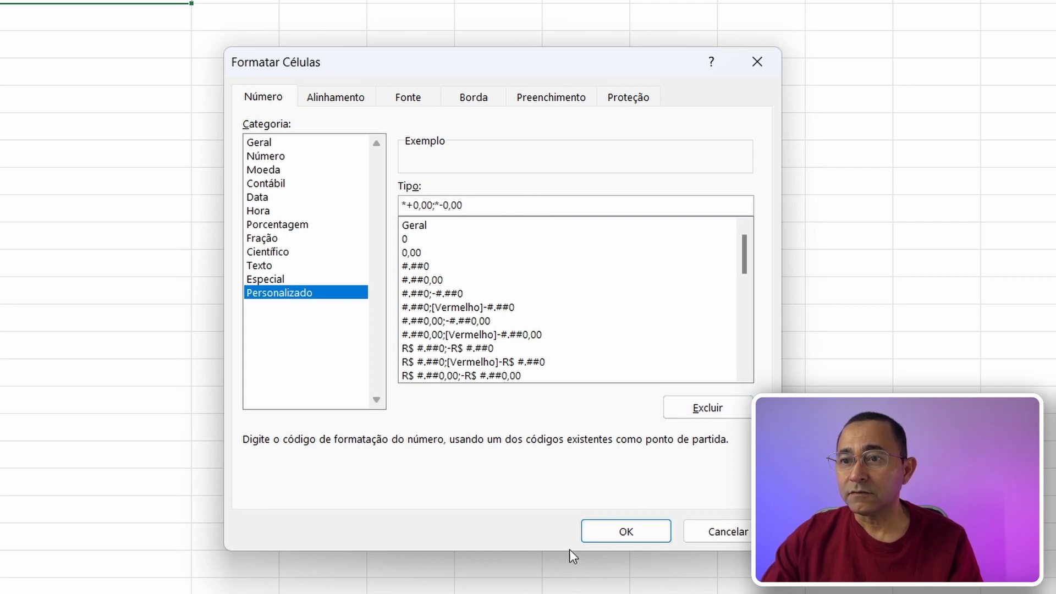
click(643, 531)
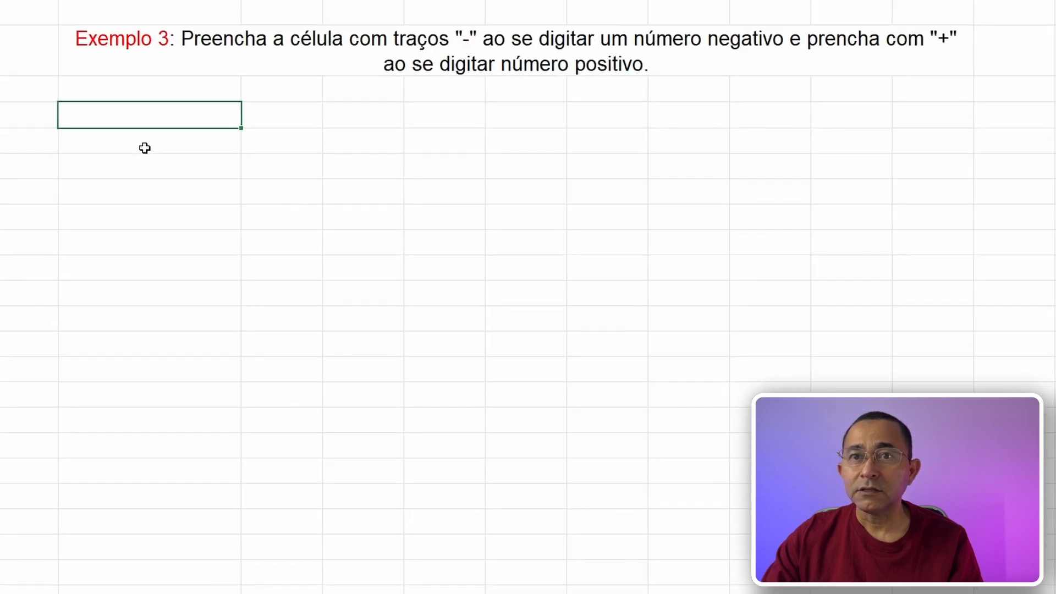
- Test the fill format in cell B9 by entering the positive number 45, followed by the negative number -78
click(87, 21)
click(146, 118)
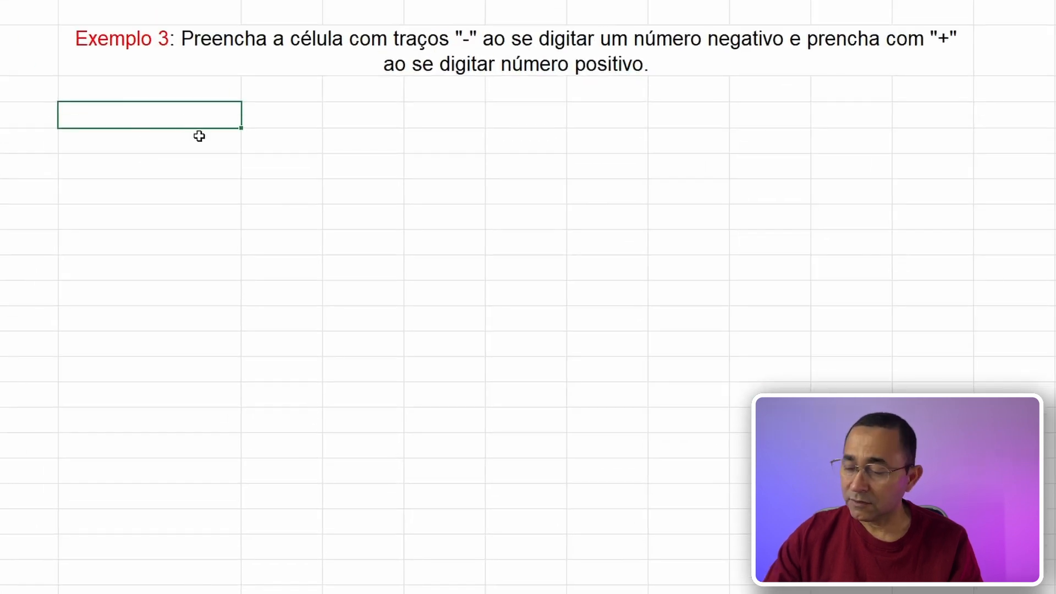
text(45)
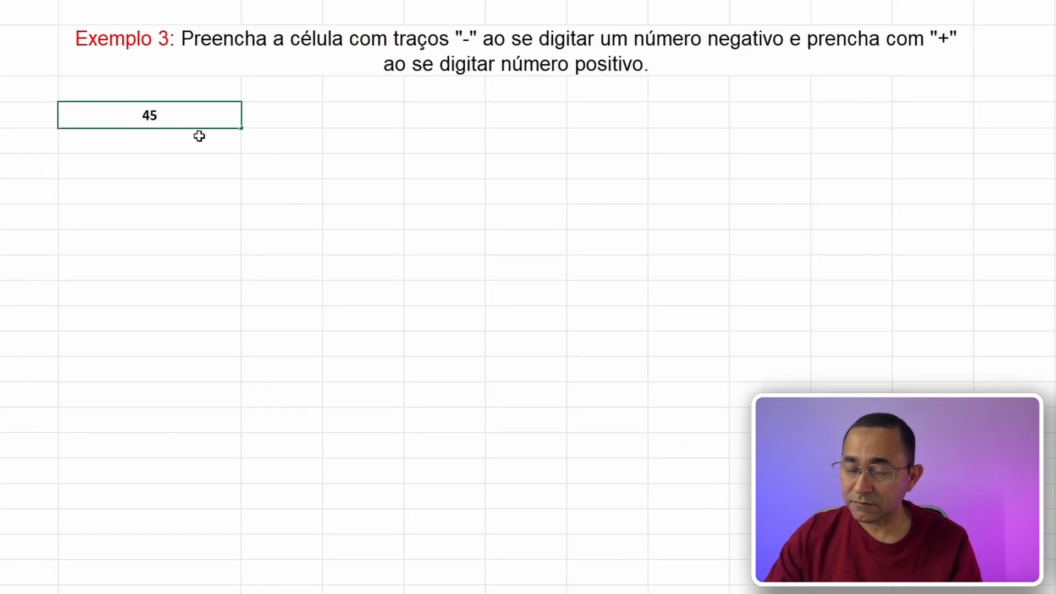
key(Tab)
key(Left)
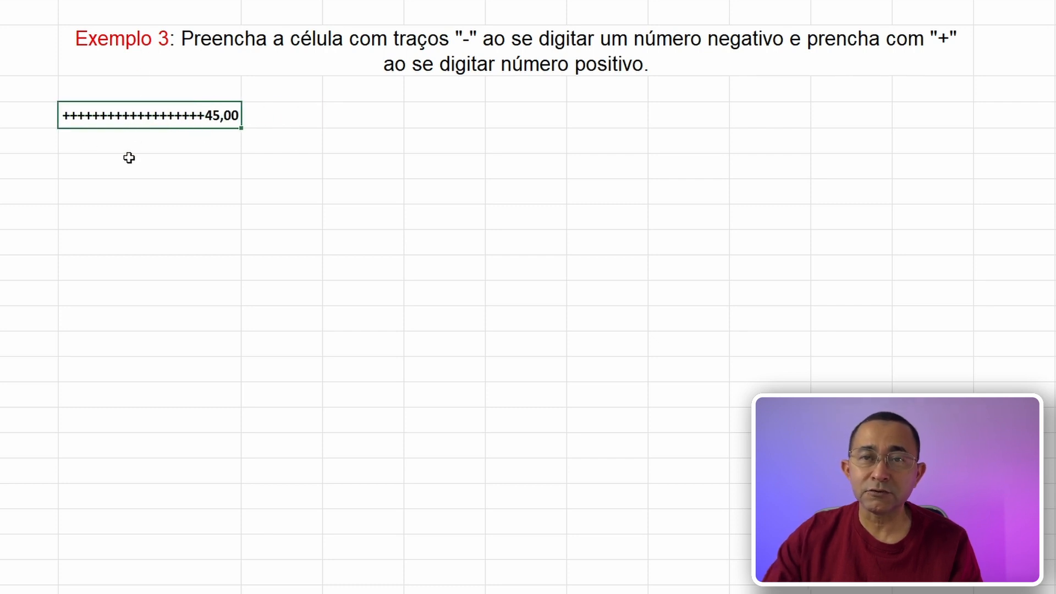
text(-)
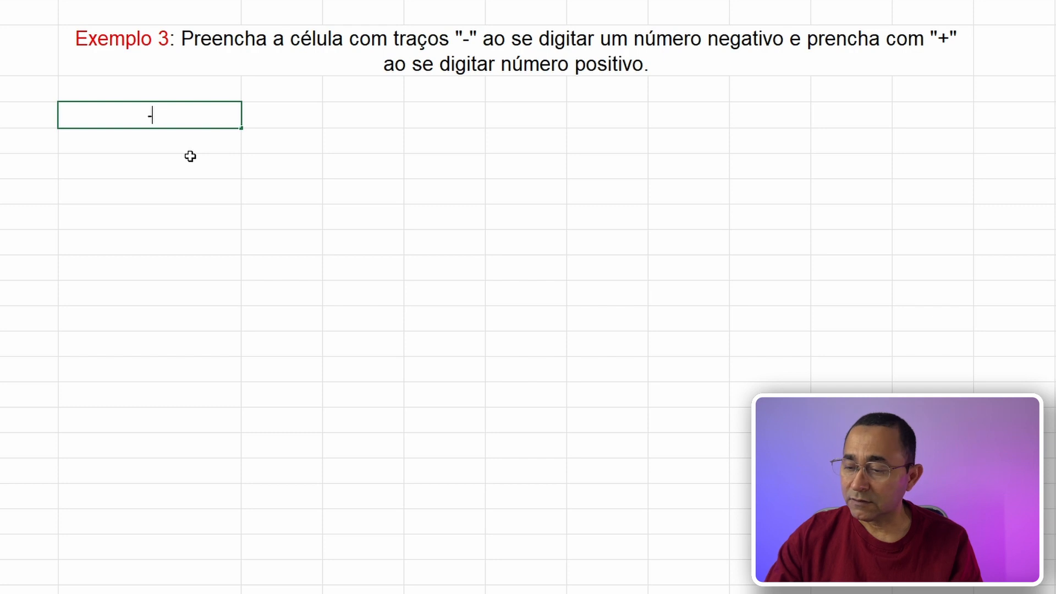
text(78)
key(Right)
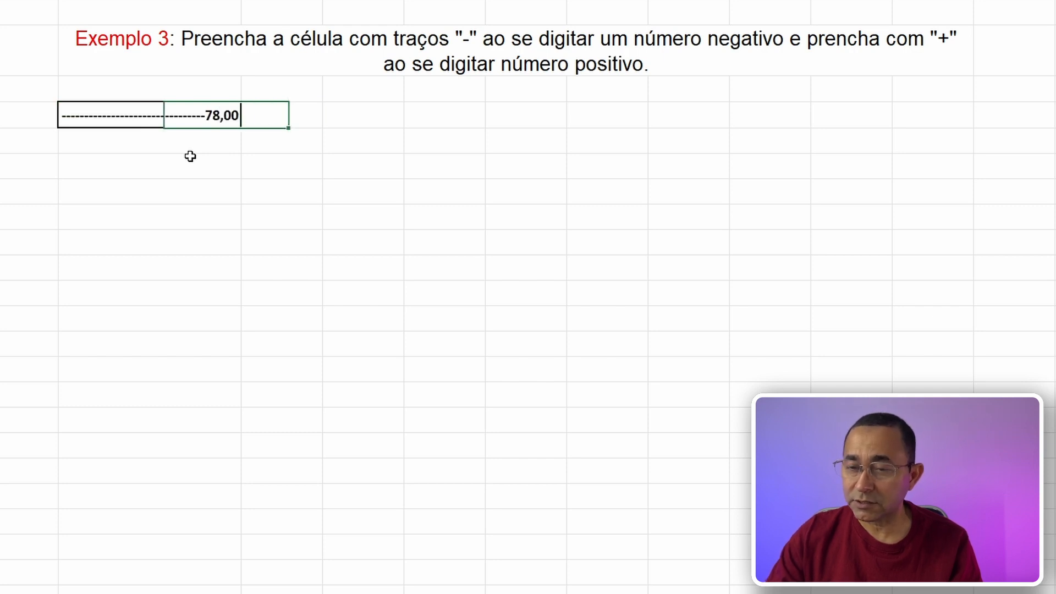
key(Left)
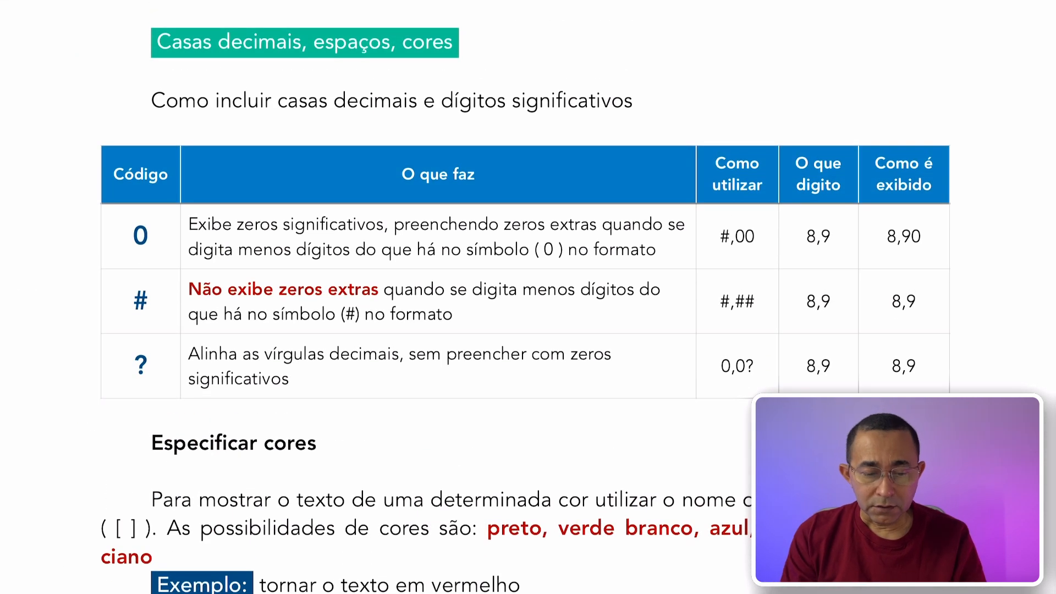
- Switch to the course notes and review the 0 and # codes in the table on decimal places and significant digits
drag(225, 125, 633, 118)
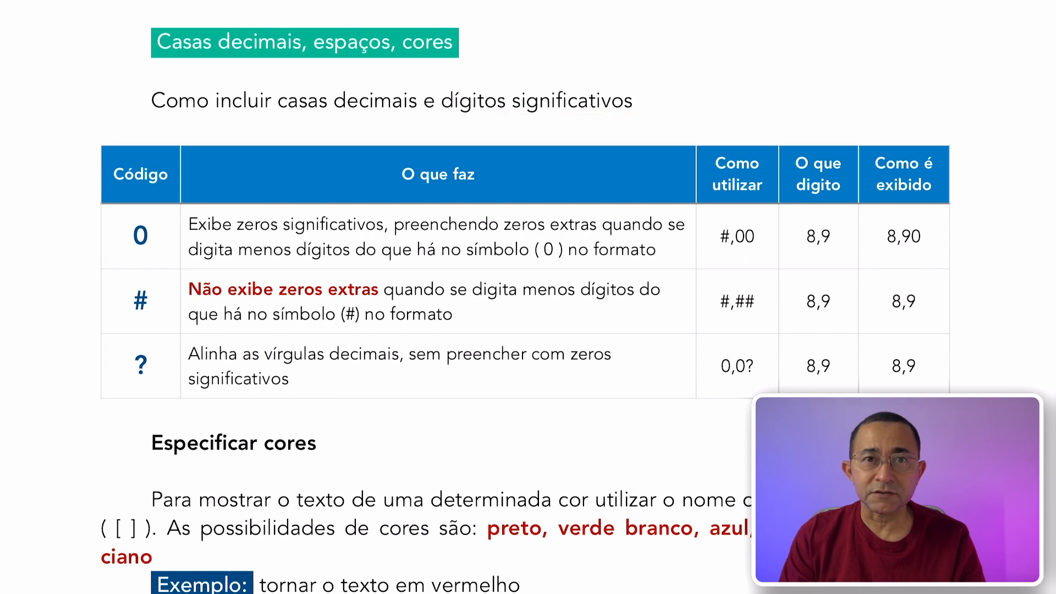
drag(150, 223, 217, 147)
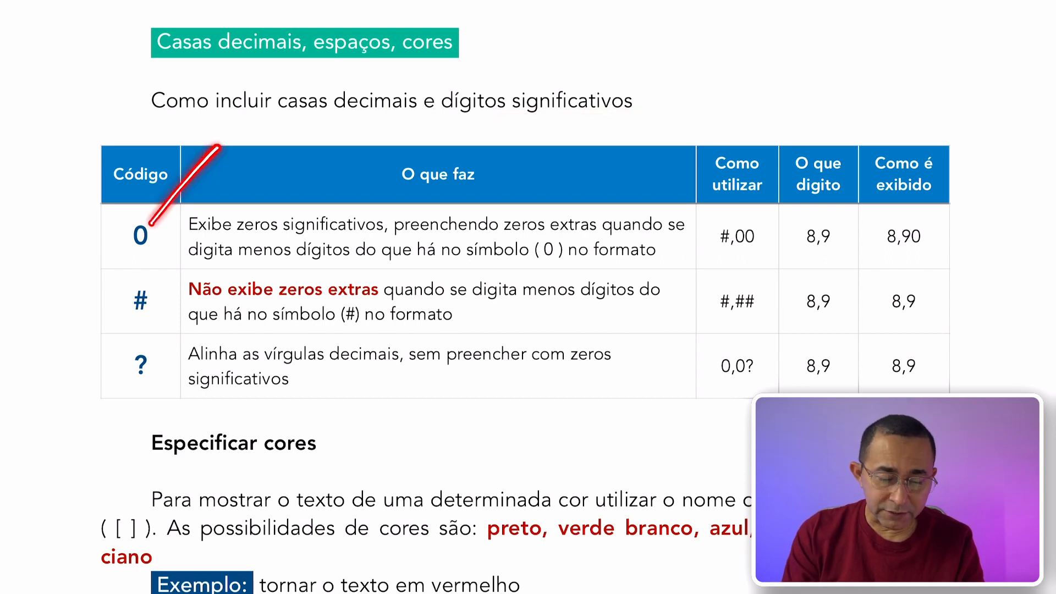
mouse_move(344, 190)
mouse_down()
mouse_move(278, 185)
mouse_move(369, 212)
mouse_move(340, 192)
mouse_up()
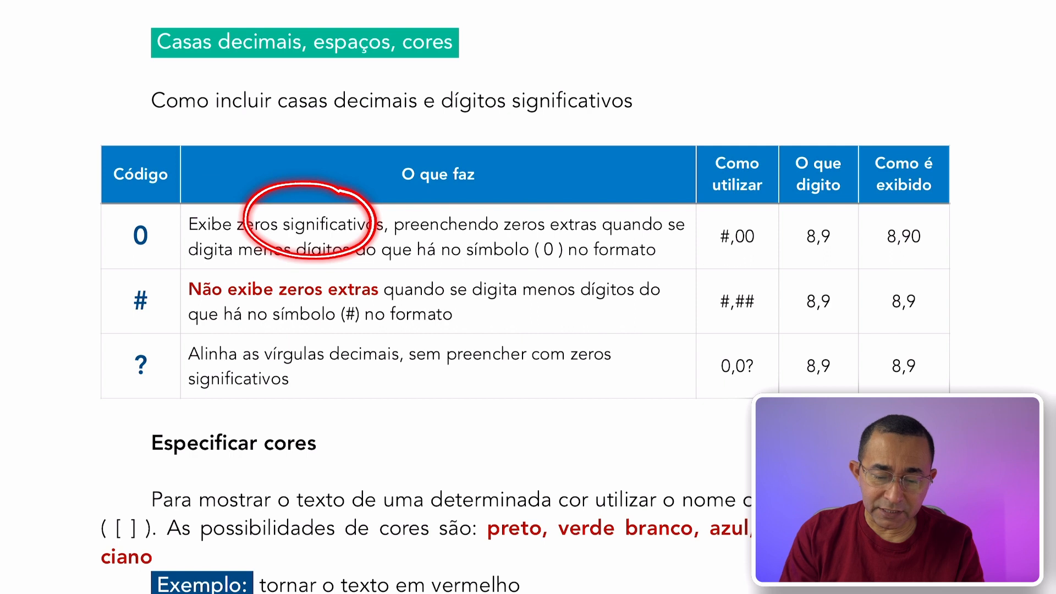
mouse_move(445, 240)
mouse_down()
mouse_move(649, 229)
mouse_move(519, 223)
mouse_up()
drag(202, 264, 352, 264)
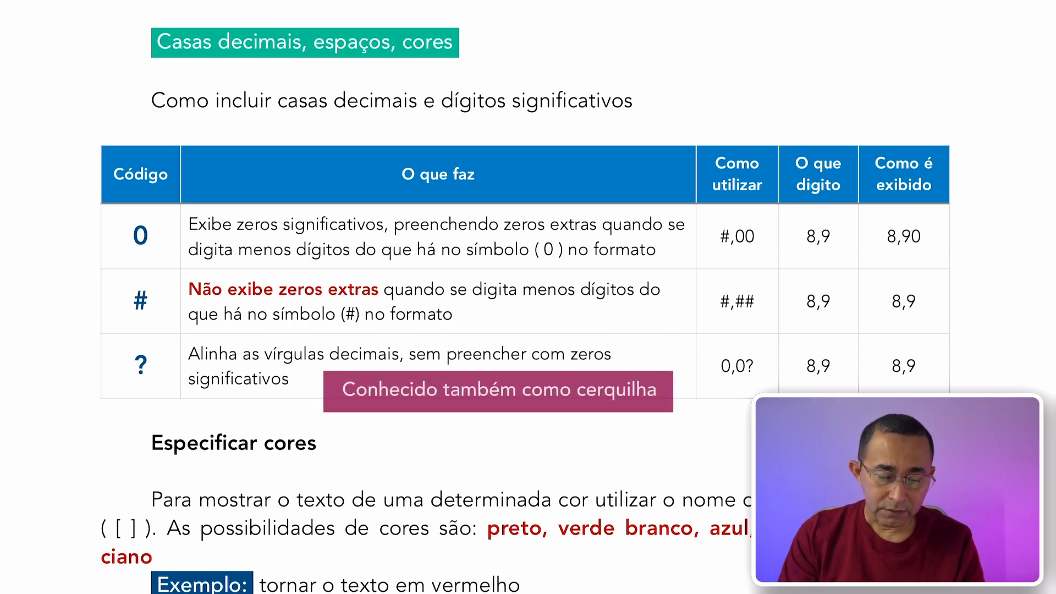
drag(160, 292, 265, 216)
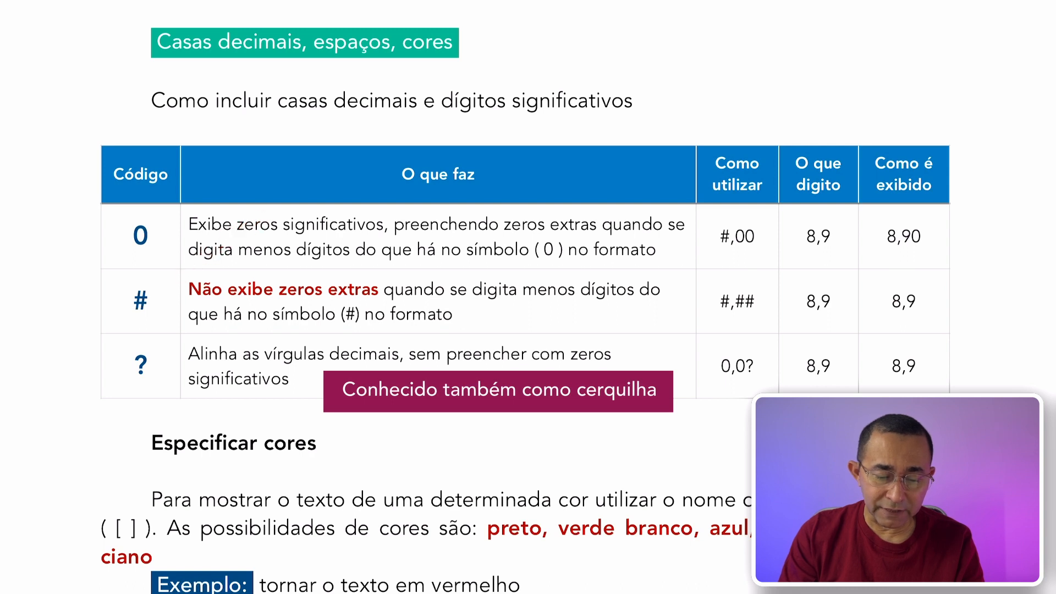